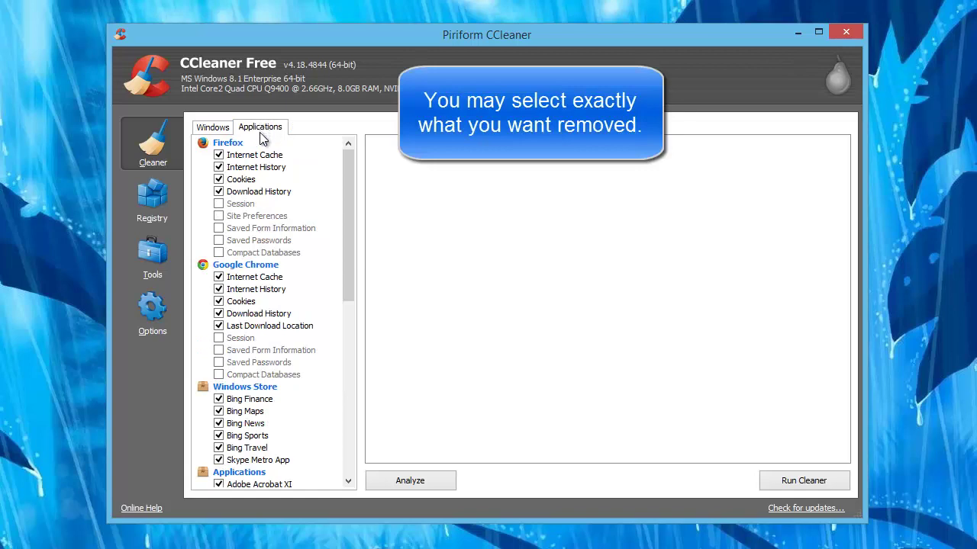
Exclude Google Chrome's Internet Cache, Internet History and Cookies from the items to clean.
click(219, 277)
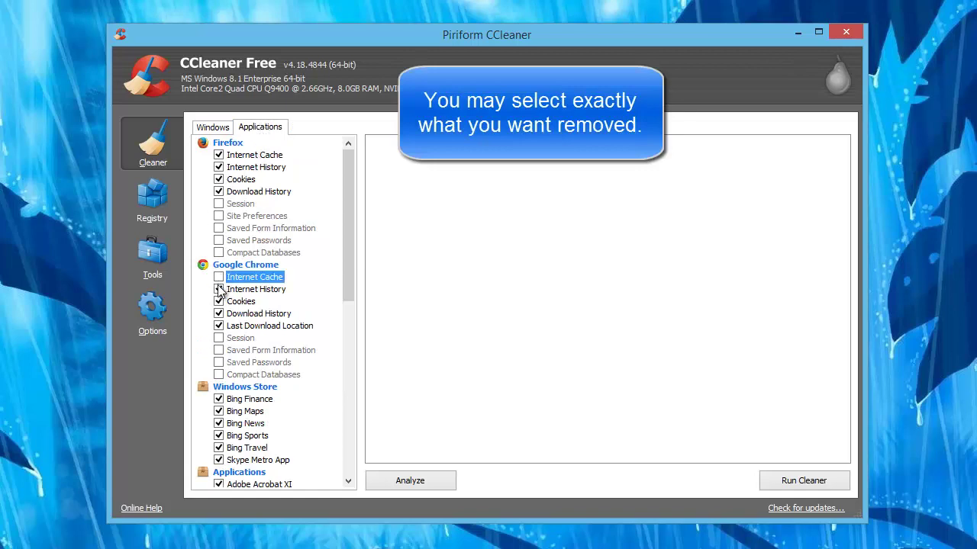
click(219, 289)
click(219, 301)
Analyze the selected Windows and application items, and highlight the Empty Recycle Bin and Windows Log Files results.
drag(342, 261, 333, 448)
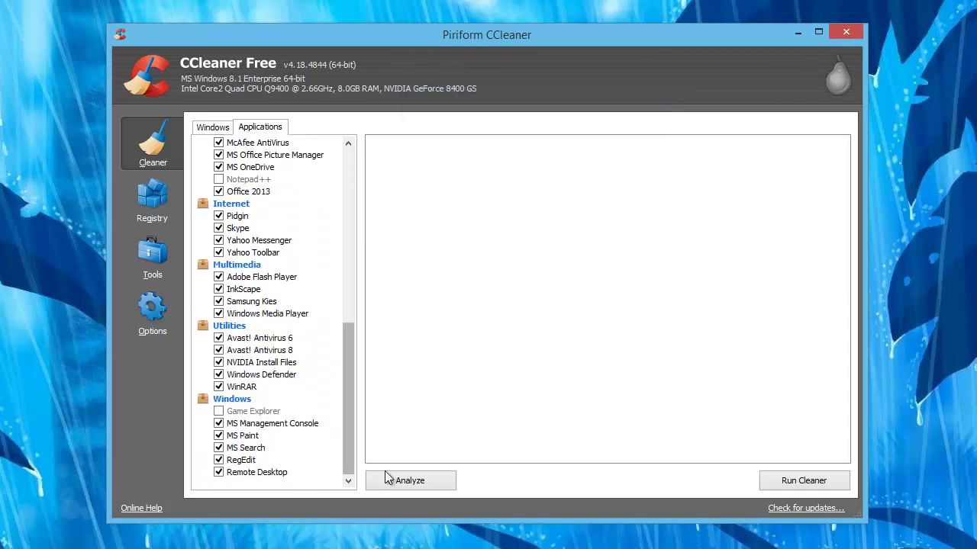
click(421, 482)
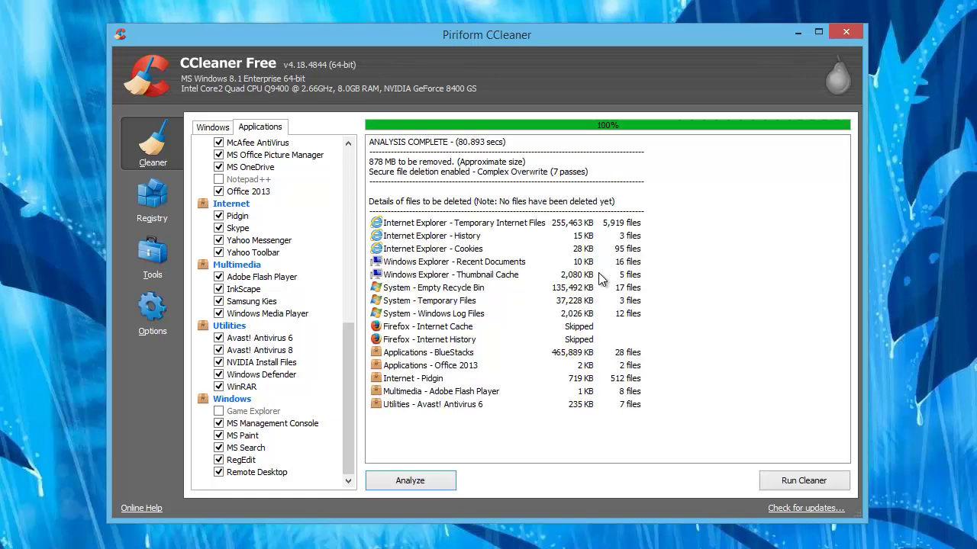
click(460, 293)
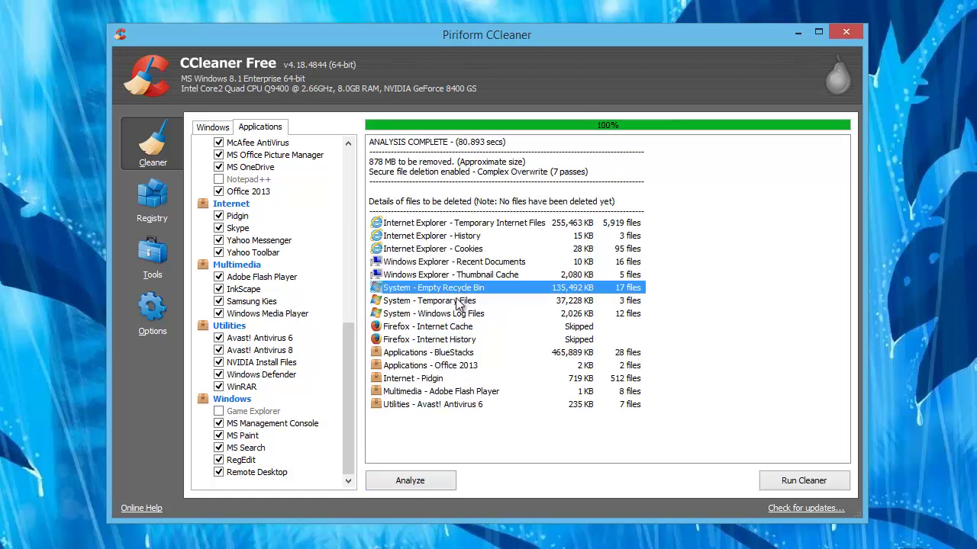
click(450, 315)
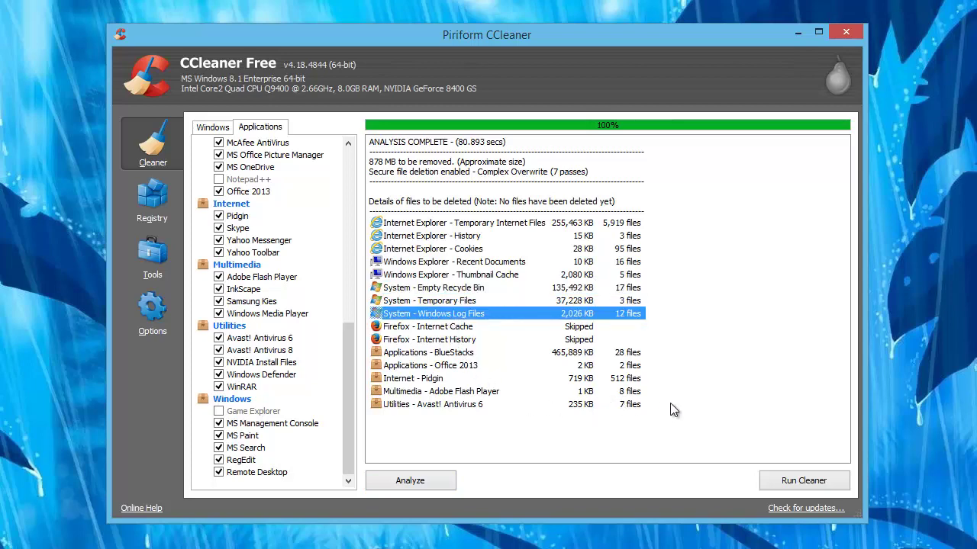
Run the cleaner on the analyzed files and cancel the cleaning while it is in progress.
click(824, 485)
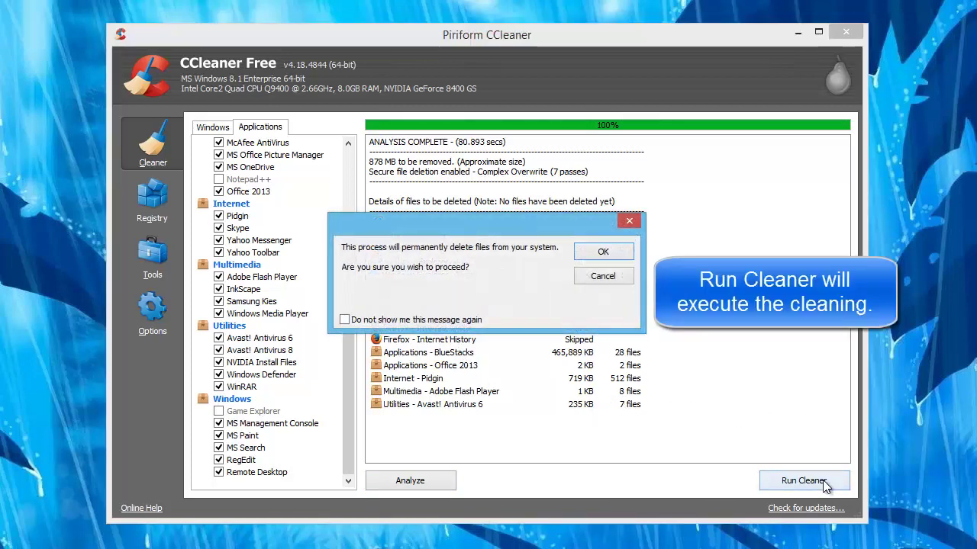
click(602, 281)
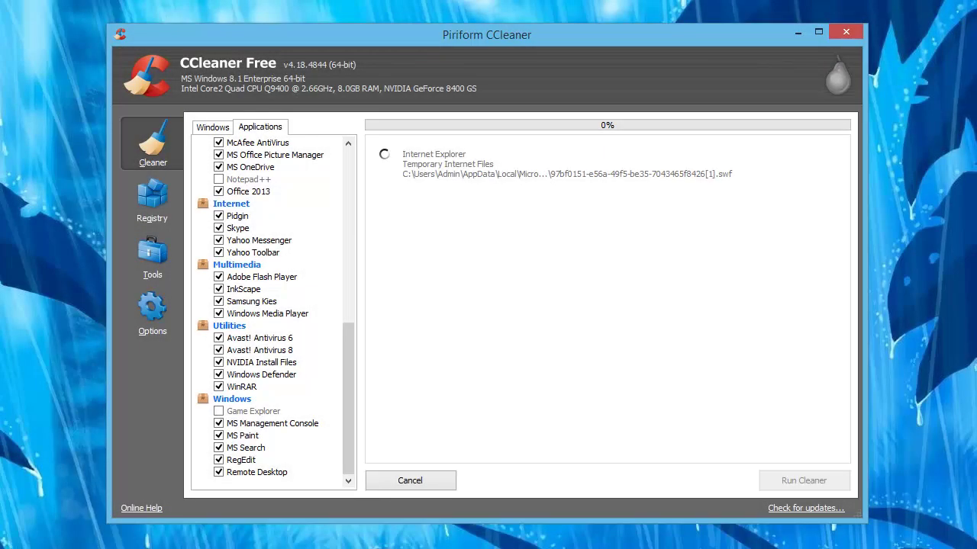
key(Escape)
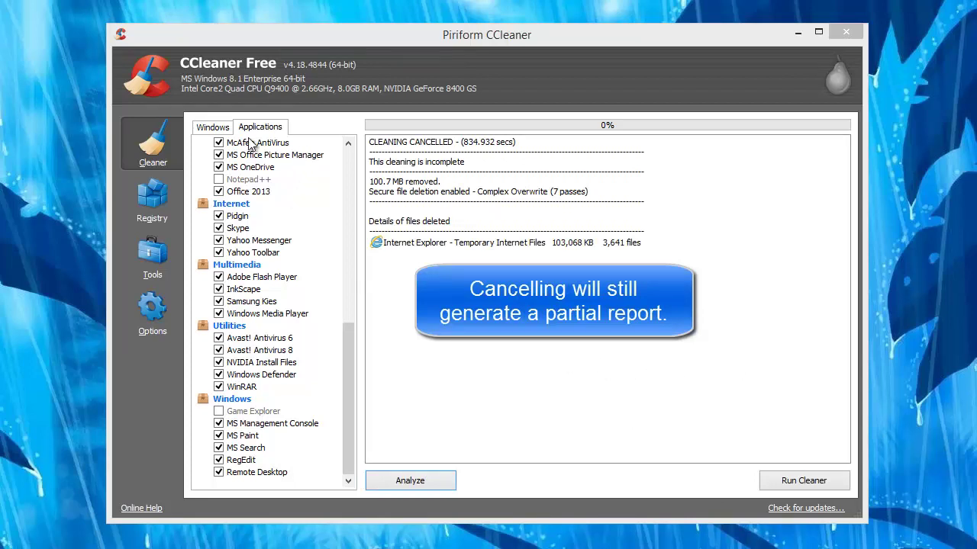
Scan the registry for issues and fix all selected ones, backing up the changes as cc_20141015_162618 in the Documents folder.
click(151, 206)
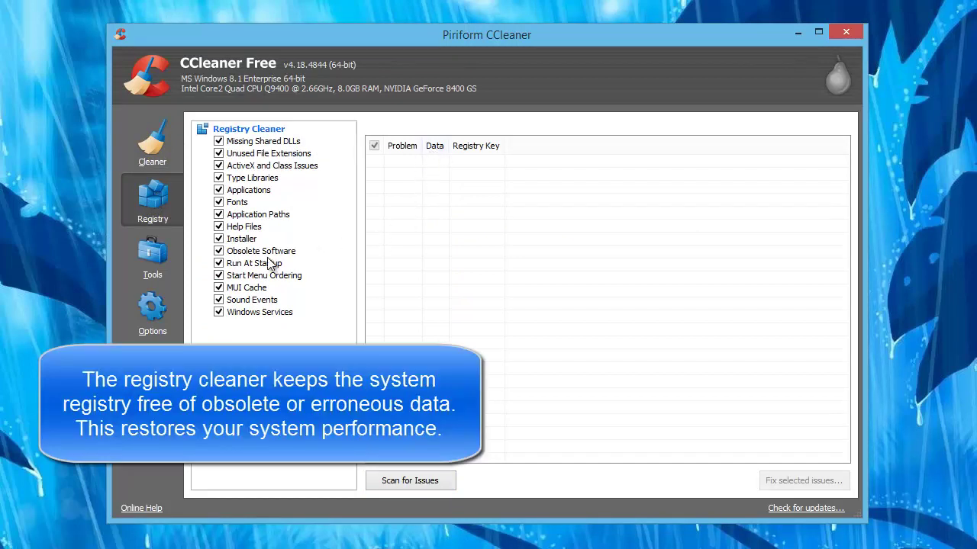
click(403, 479)
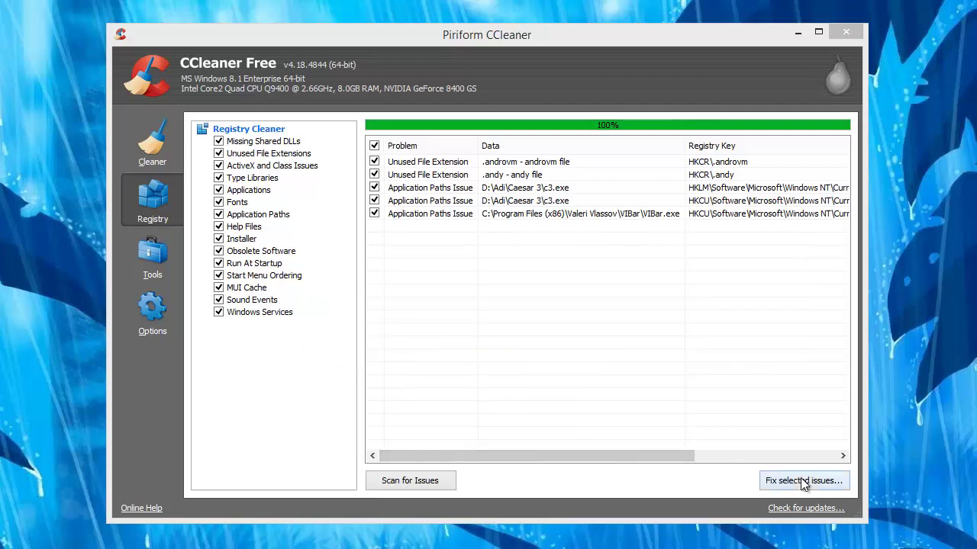
click(800, 478)
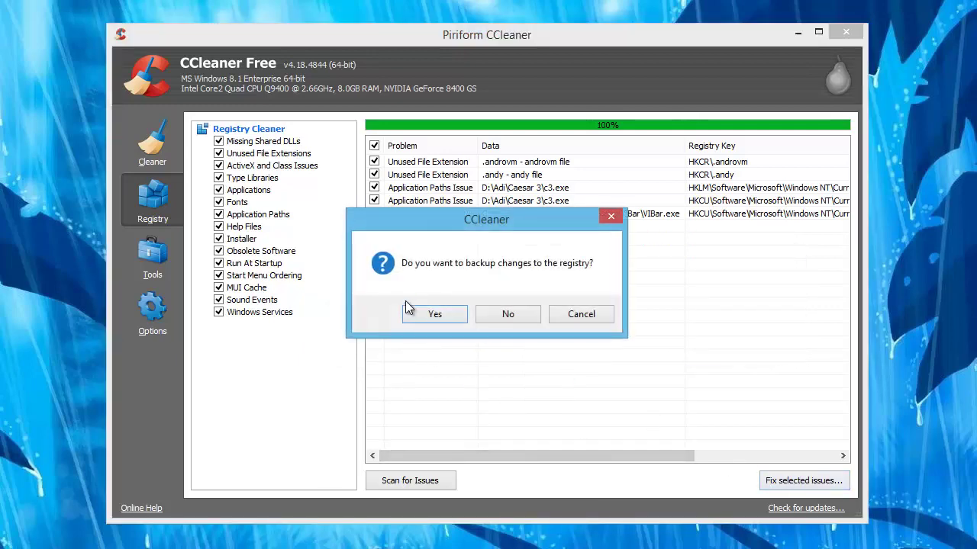
click(433, 315)
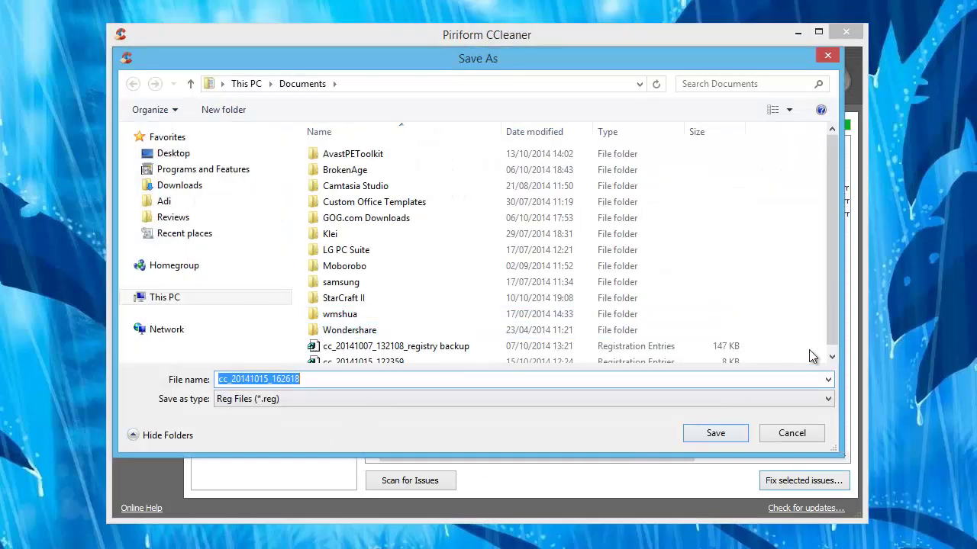
click(710, 440)
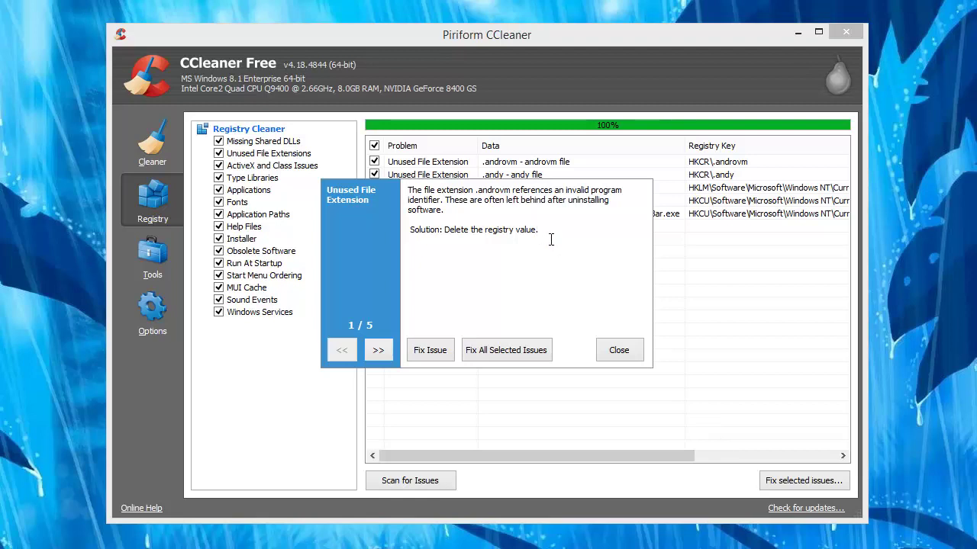
click(479, 356)
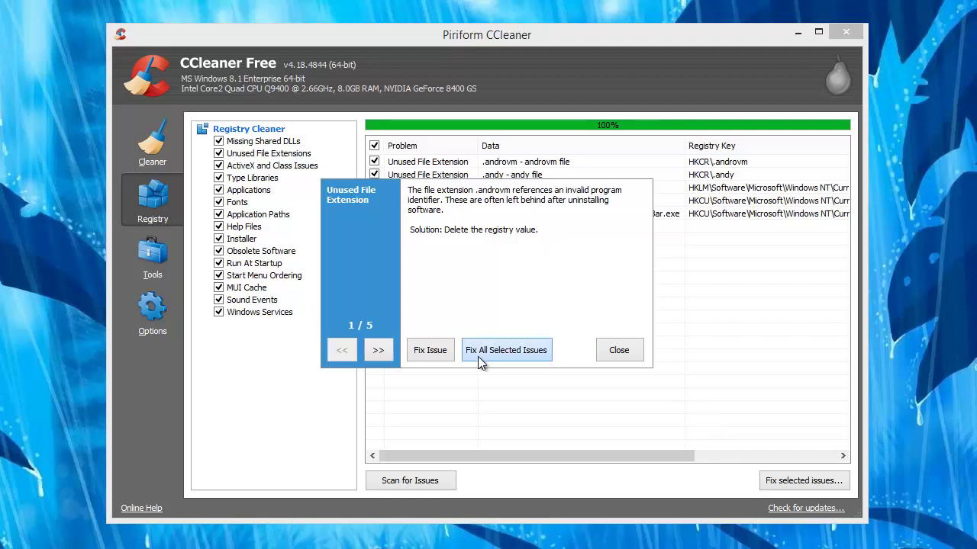
click(613, 351)
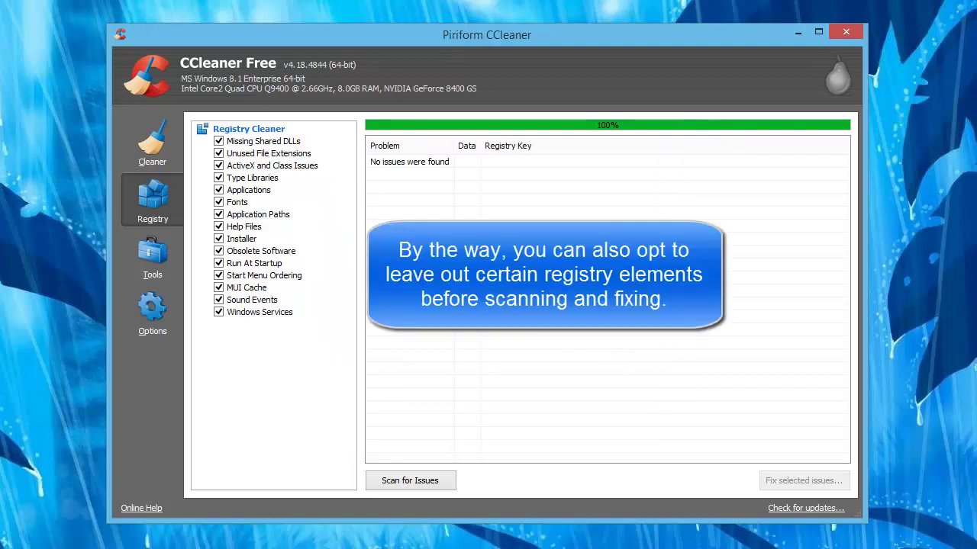
Exclude Fonts, Application Paths and Help Files from the registry scan, and include all three again.
click(219, 202)
click(219, 215)
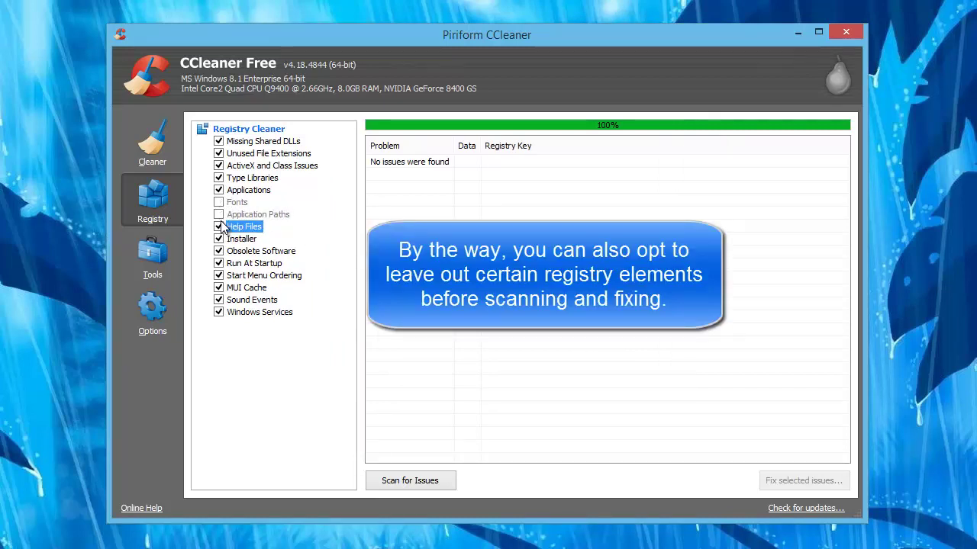
click(219, 226)
click(219, 215)
click(219, 203)
click(219, 227)
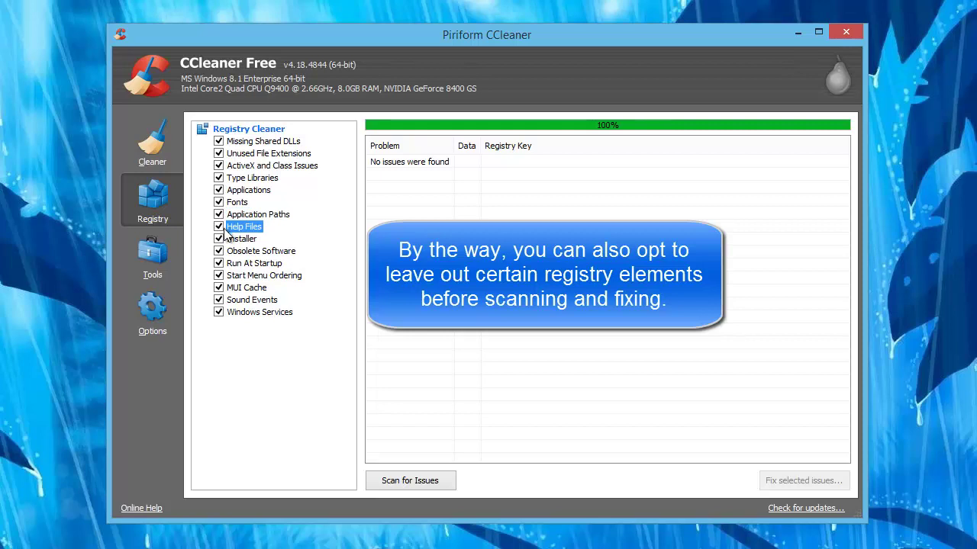
Set the Drive Wiper to wipe the Entire Drive (All data will be erased).
click(139, 260)
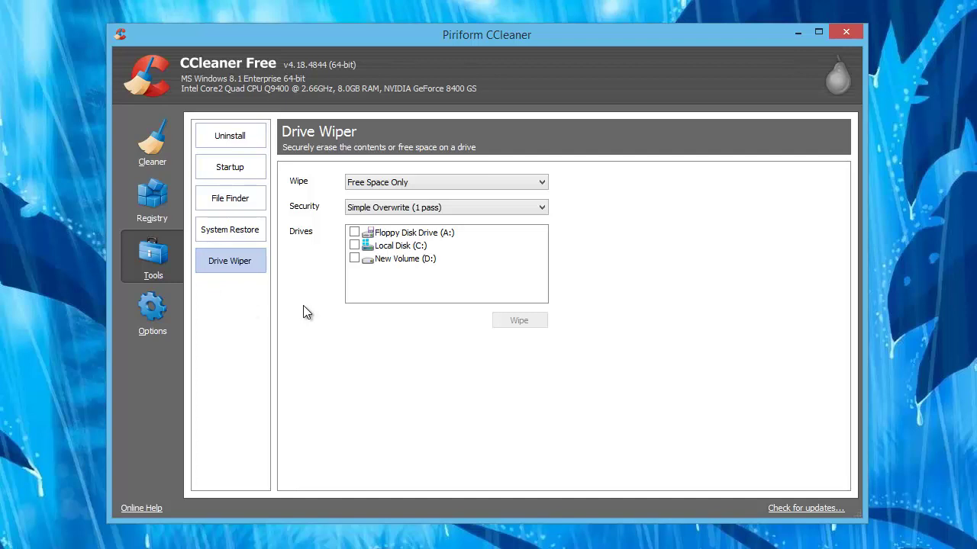
click(543, 183)
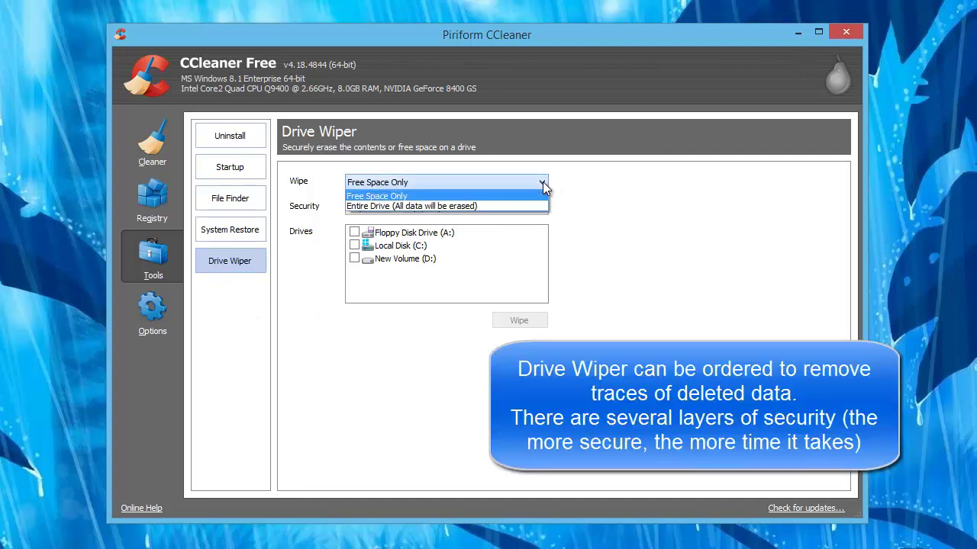
click(540, 206)
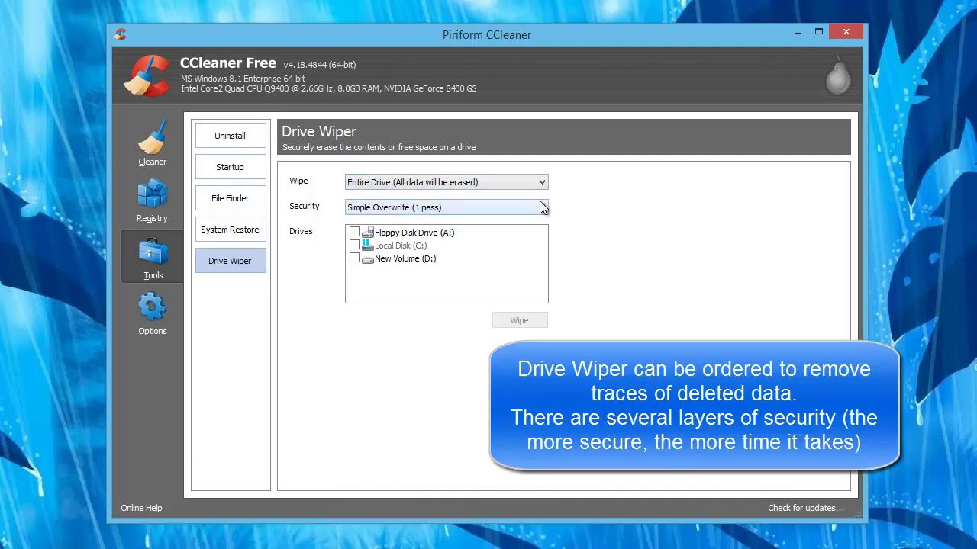
View the Drive Wiper's security overwrite levels, and select and deselect New Volume (D:) as the drive to wipe.
click(543, 206)
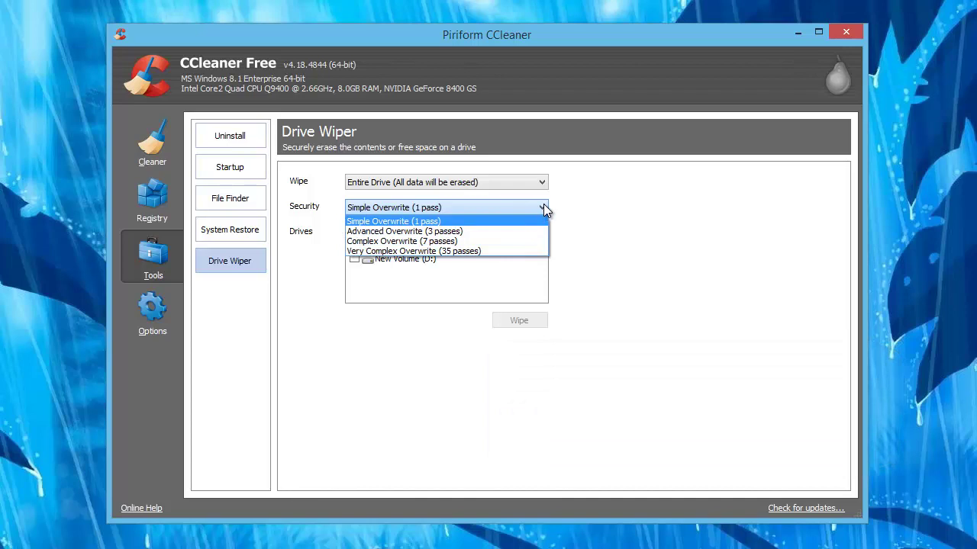
click(543, 206)
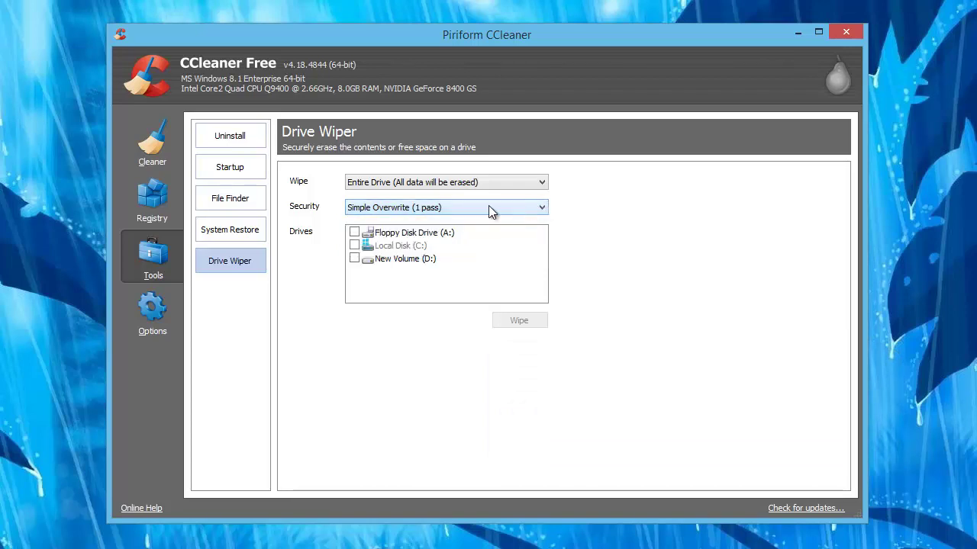
click(354, 259)
click(354, 259)
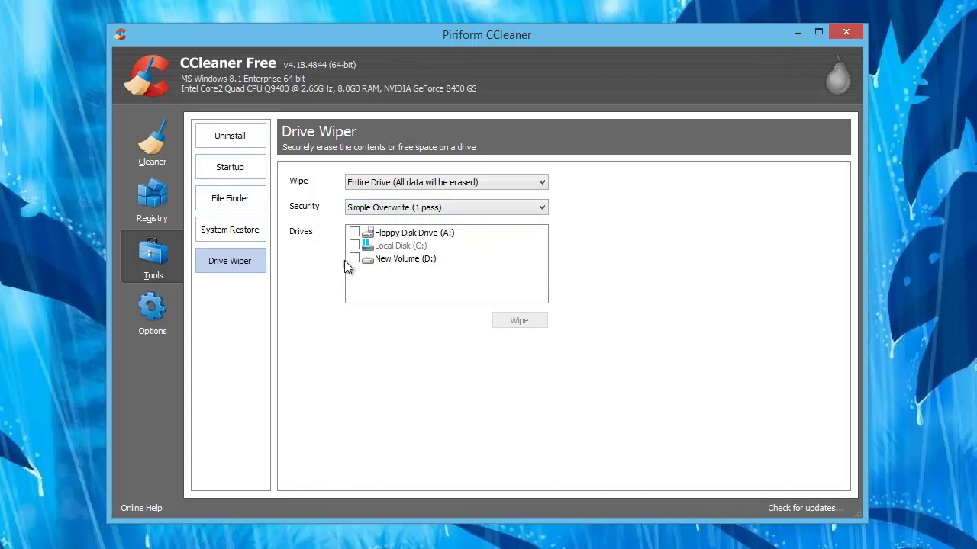
Try to remove the "Installed AVG 2015" system restore point, cancelling at the confirmation.
click(214, 234)
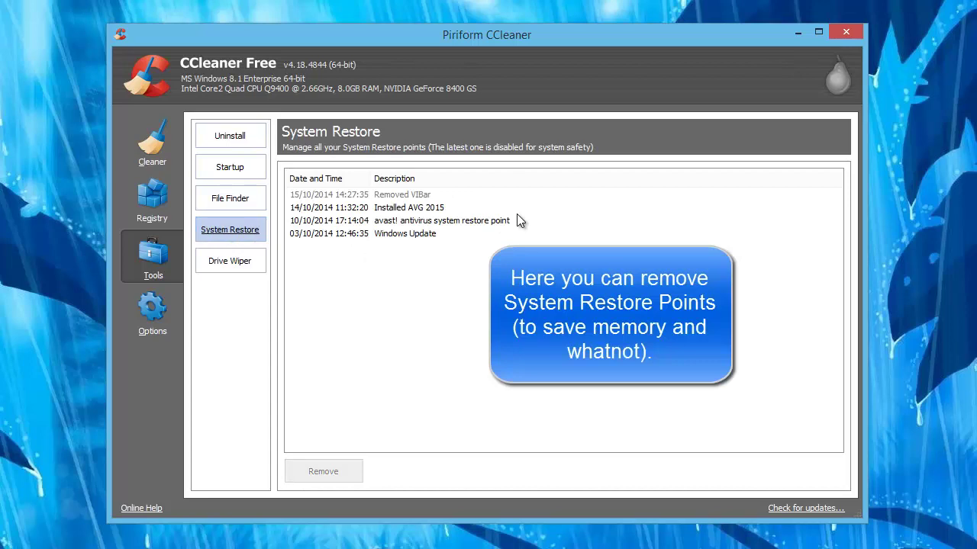
click(444, 209)
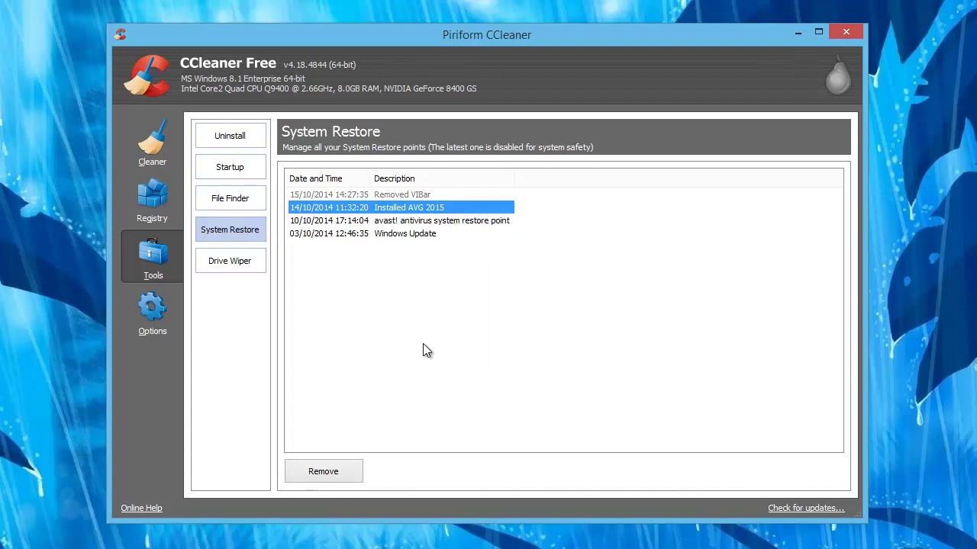
click(301, 473)
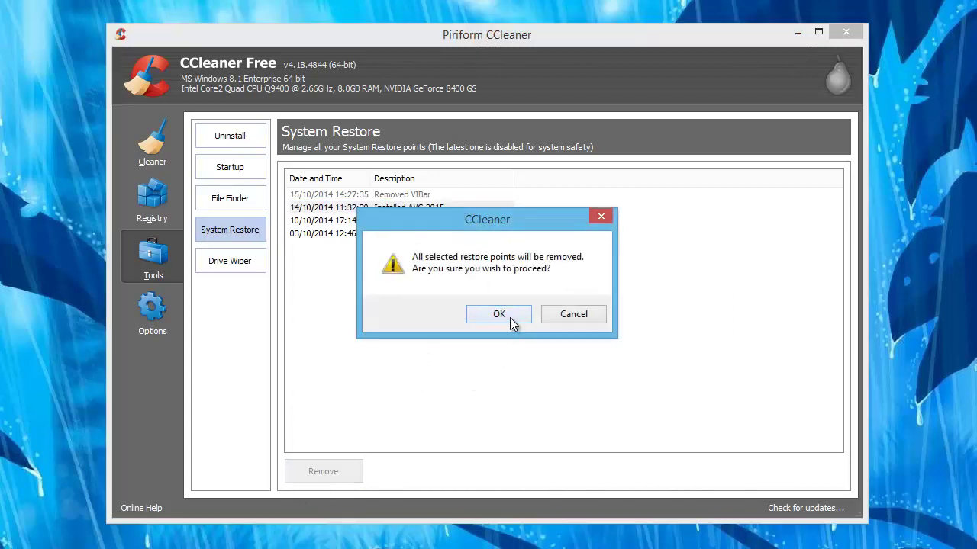
click(568, 313)
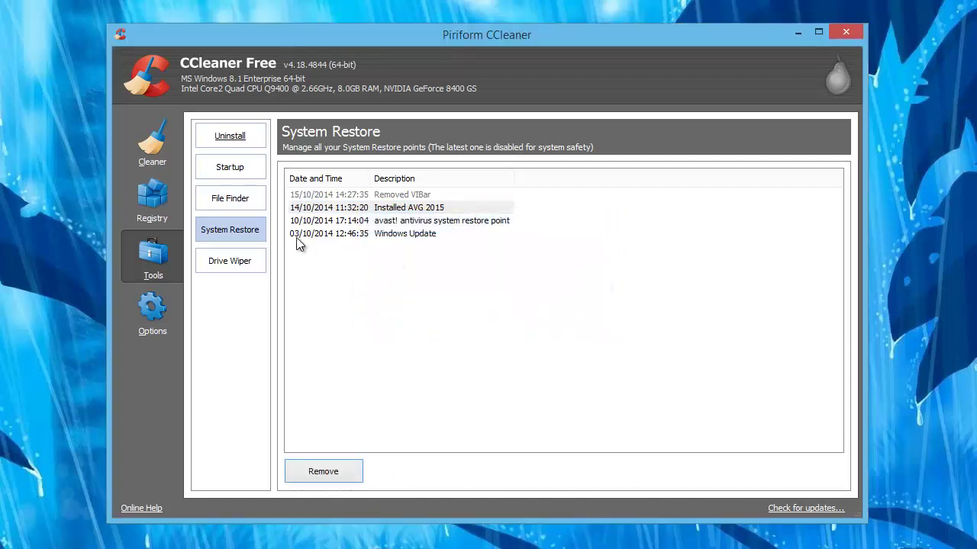
Search drive D: for duplicate files with the File Finder, matching by name, size and modified date.
click(231, 200)
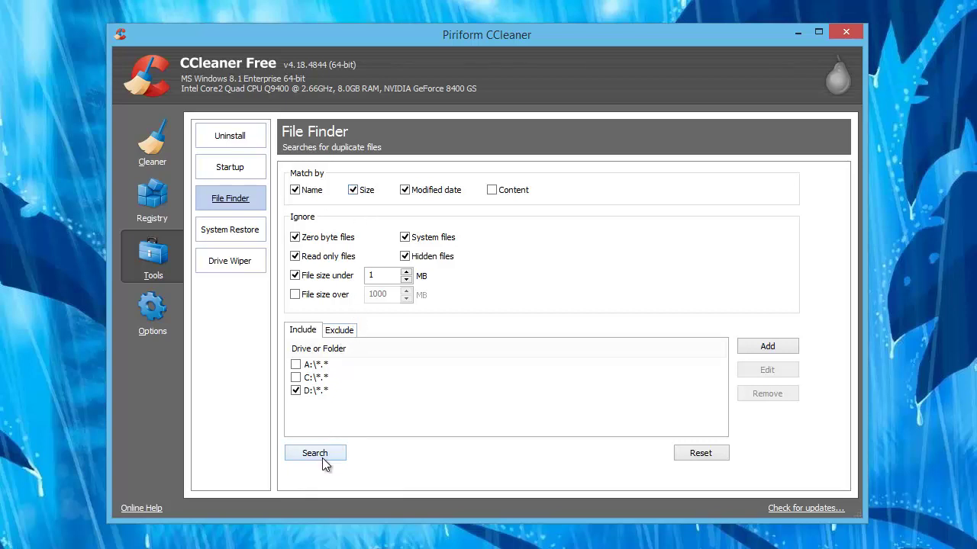
click(791, 349)
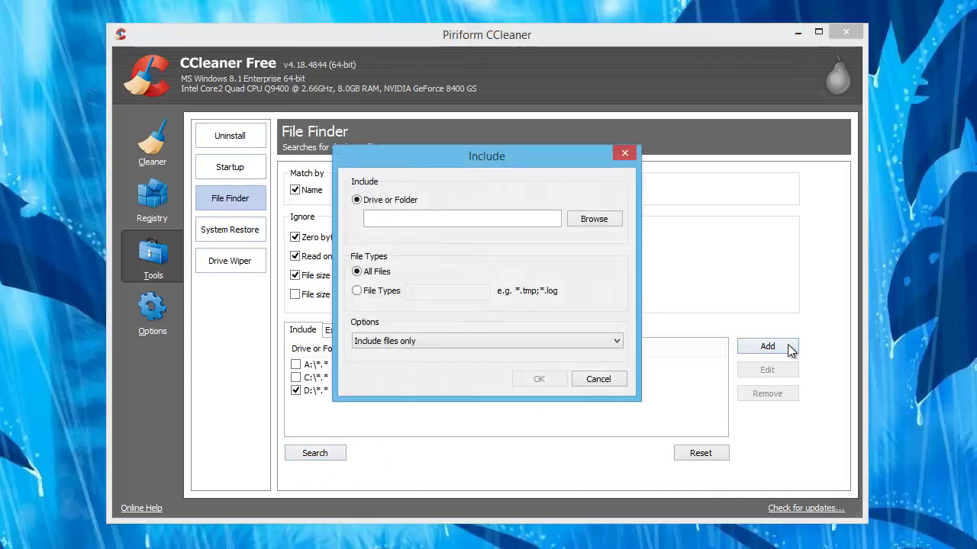
click(624, 155)
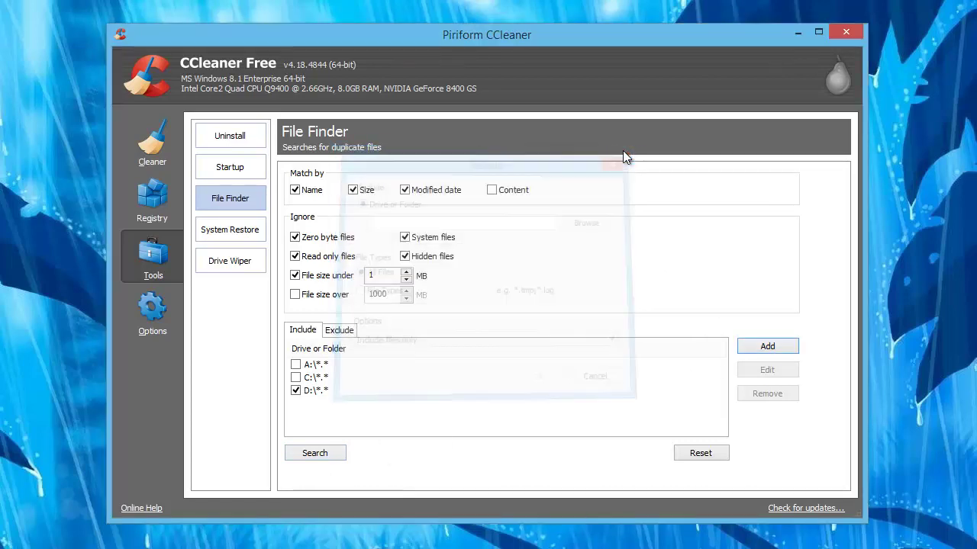
click(320, 454)
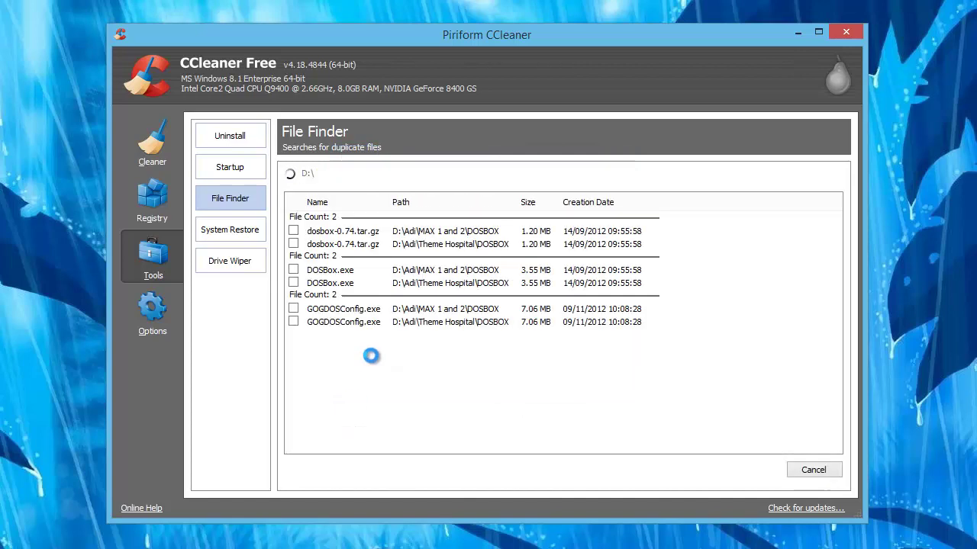
click(540, 314)
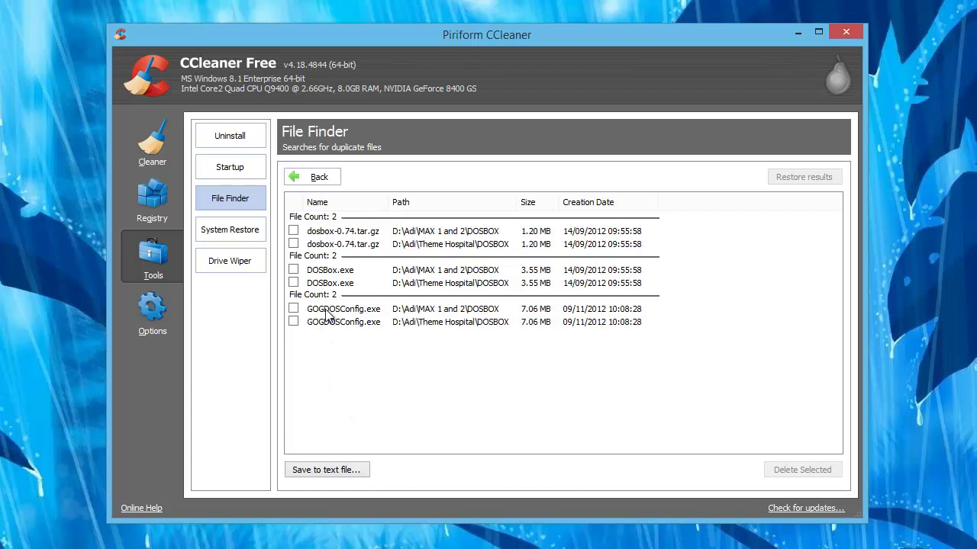
Mark one copy each of dosbox-0.74.tar.gz, DOSBox.exe and GOGDOSConfig.exe among the duplicates, and return to the search settings without deleting.
click(293, 232)
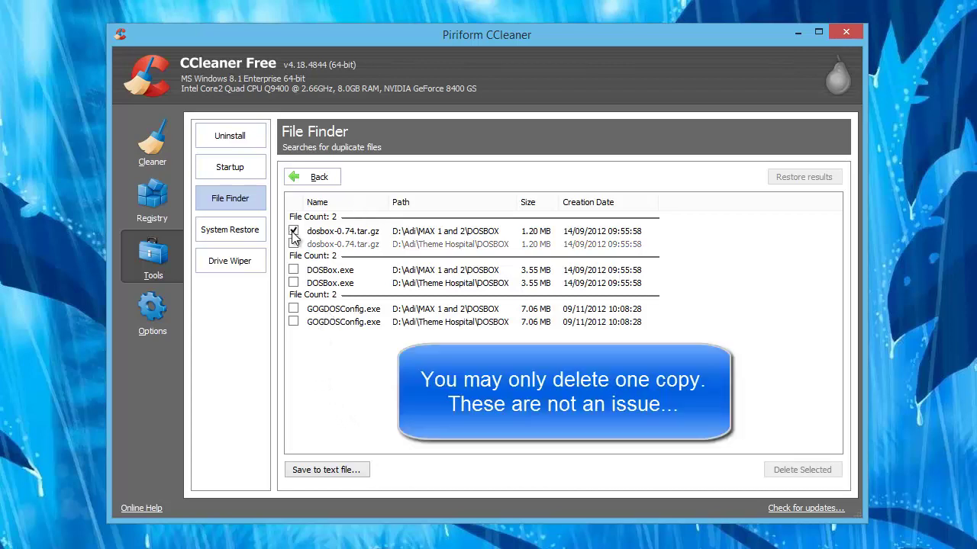
click(293, 270)
click(293, 322)
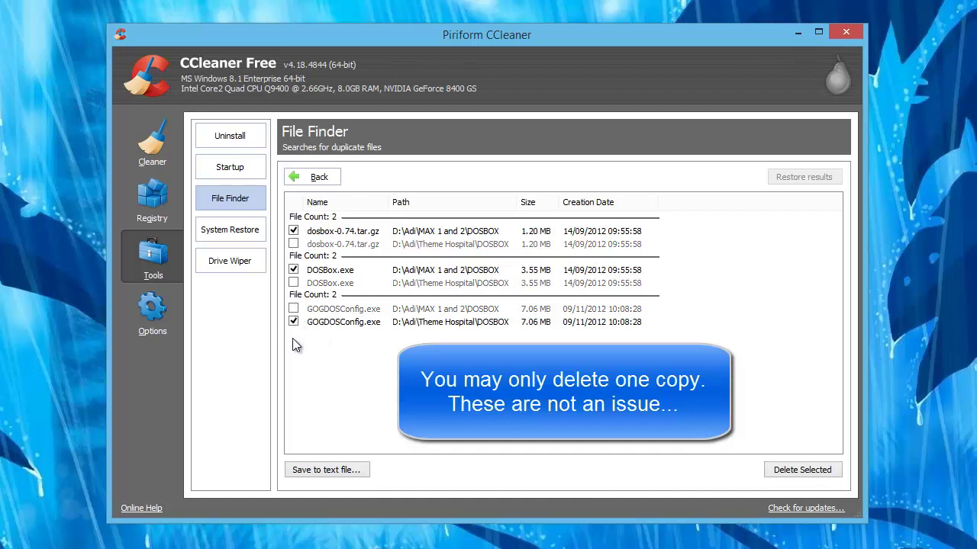
click(312, 177)
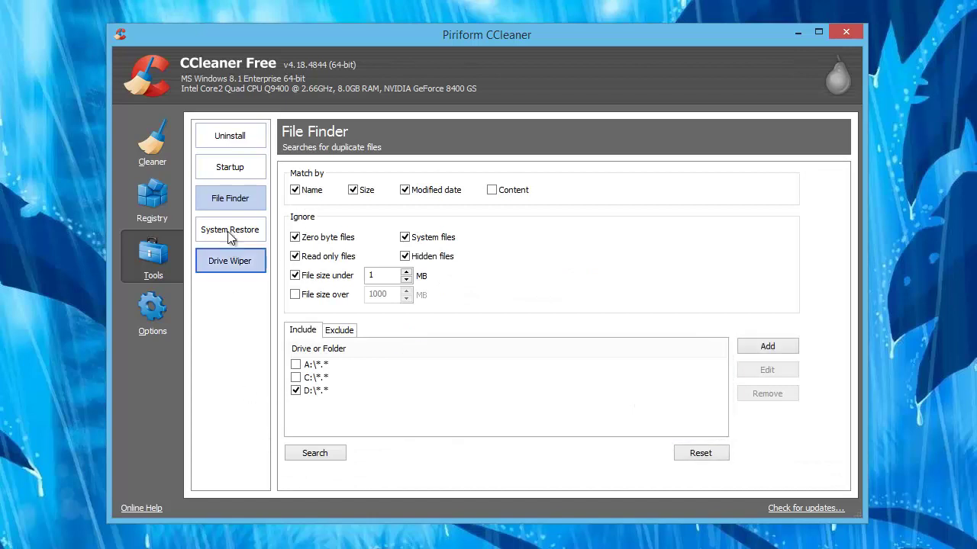
Disable the Wondershare Helper Compact.exe entry among the programs that start with Windows.
click(261, 167)
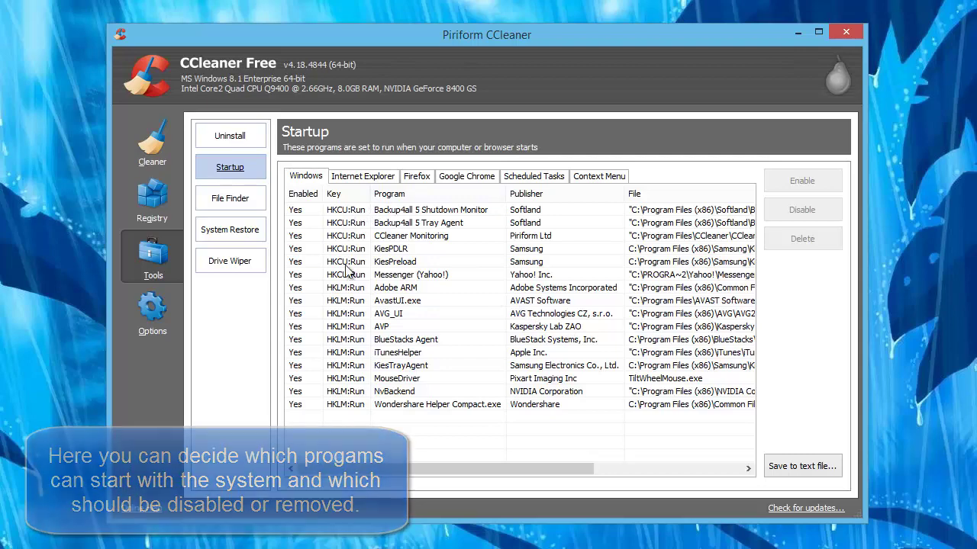
click(420, 406)
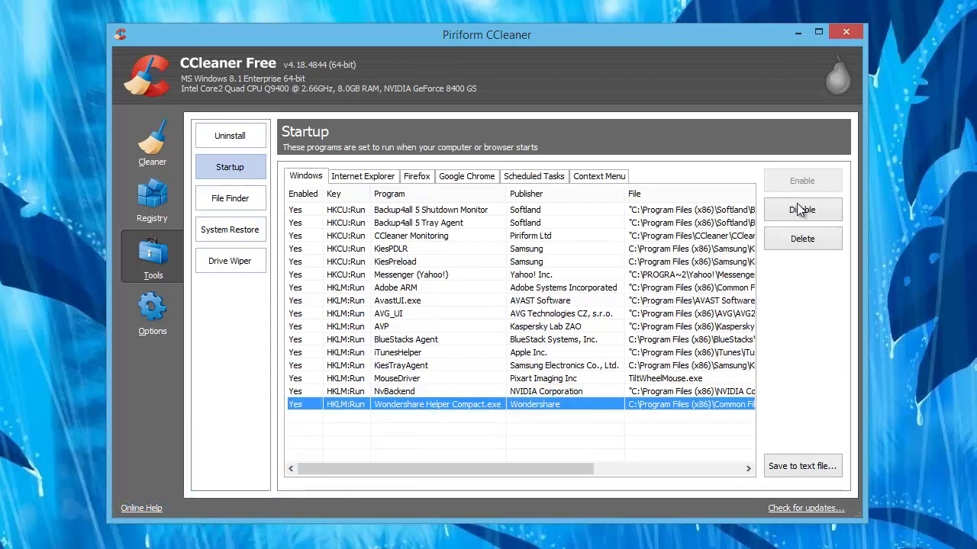
click(799, 210)
click(480, 393)
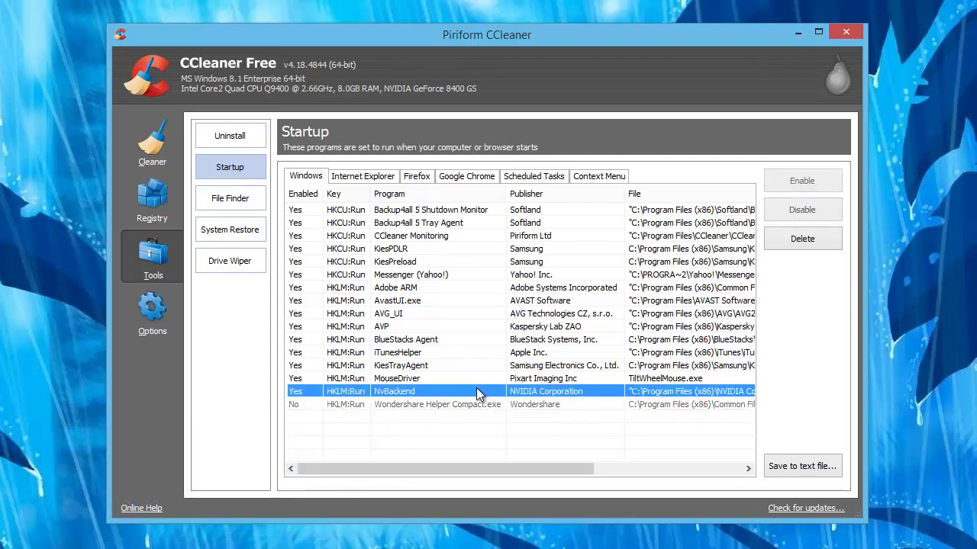
Try to delete the Wondershare Helper Compact.exe startup entry, cancelling at the confirmation.
click(469, 406)
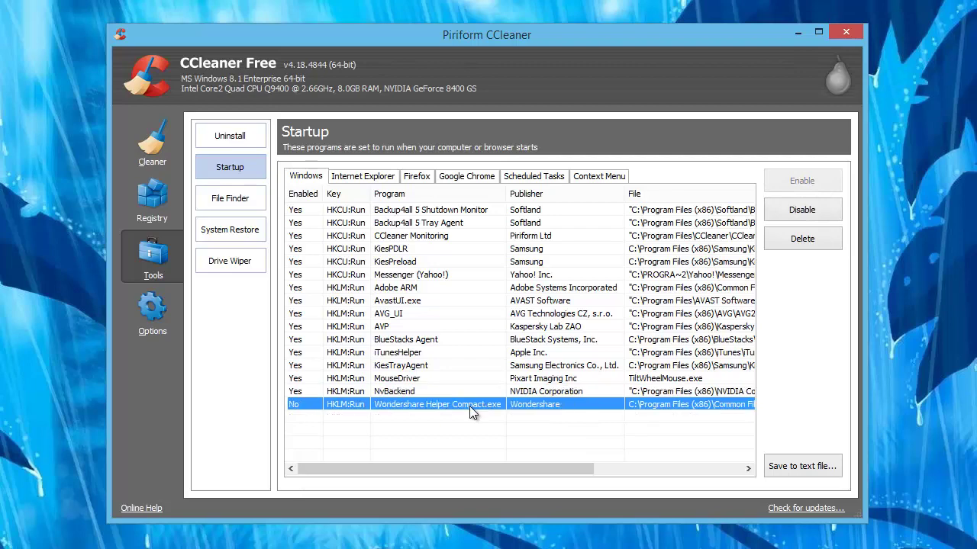
click(834, 240)
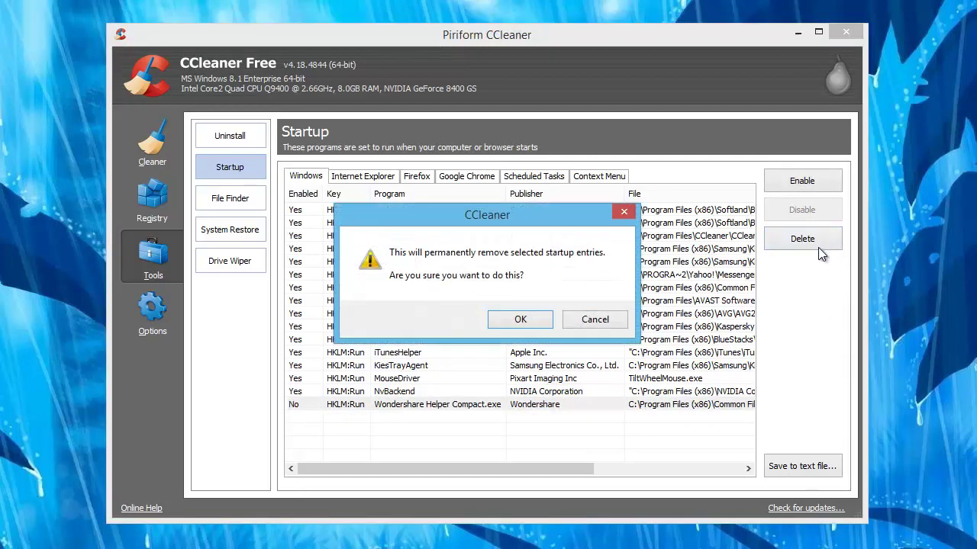
click(601, 319)
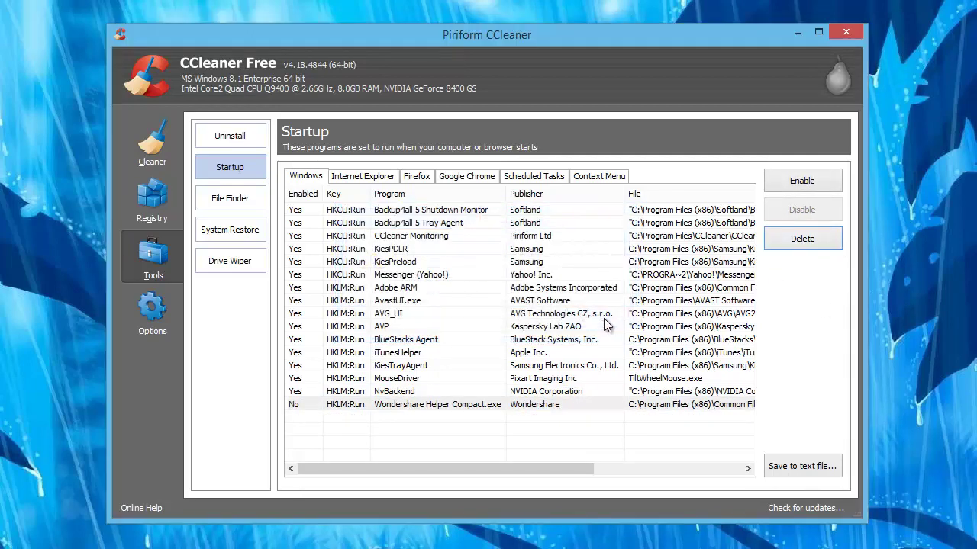
Examine the startup entries for Internet Explorer, Firefox, Google Chrome, scheduled tasks and the context menu, and look at the desktop's own context menu.
click(357, 179)
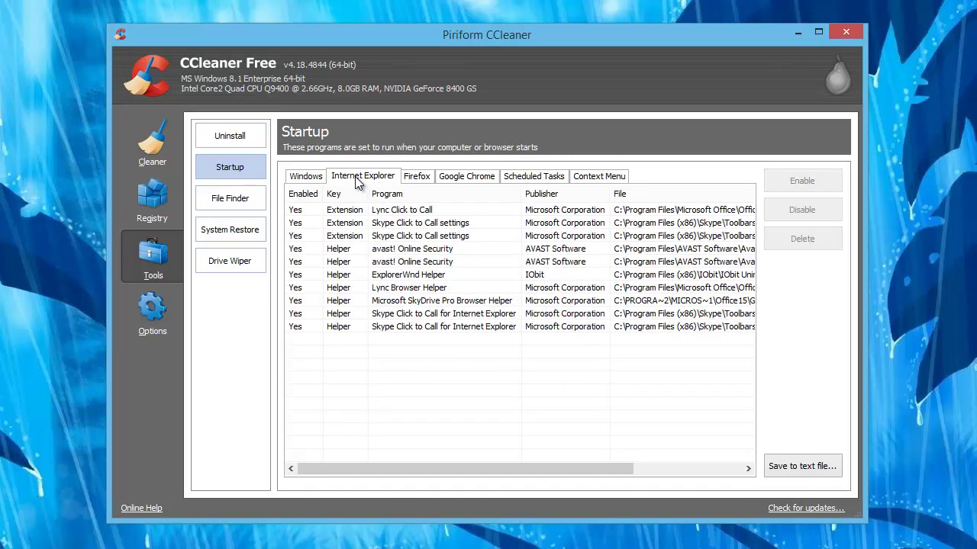
click(416, 180)
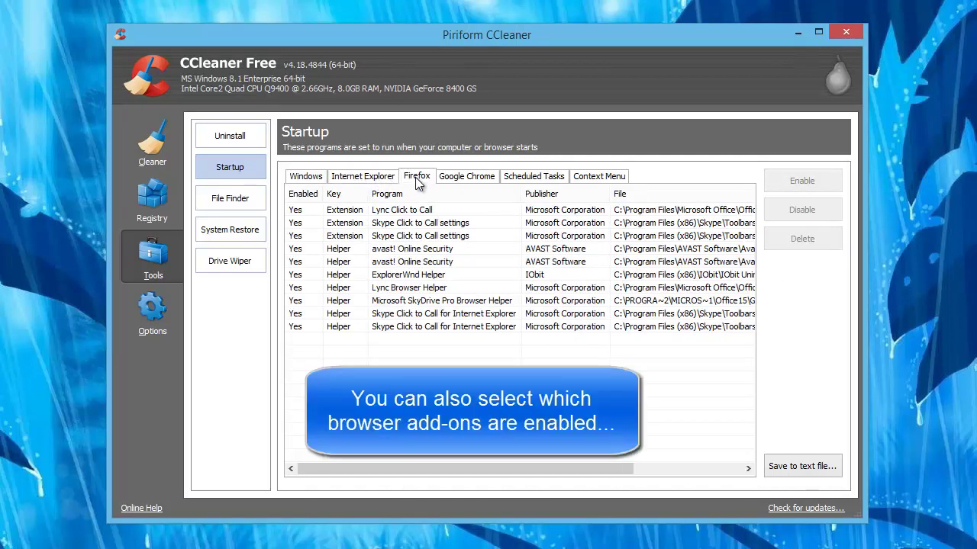
click(475, 182)
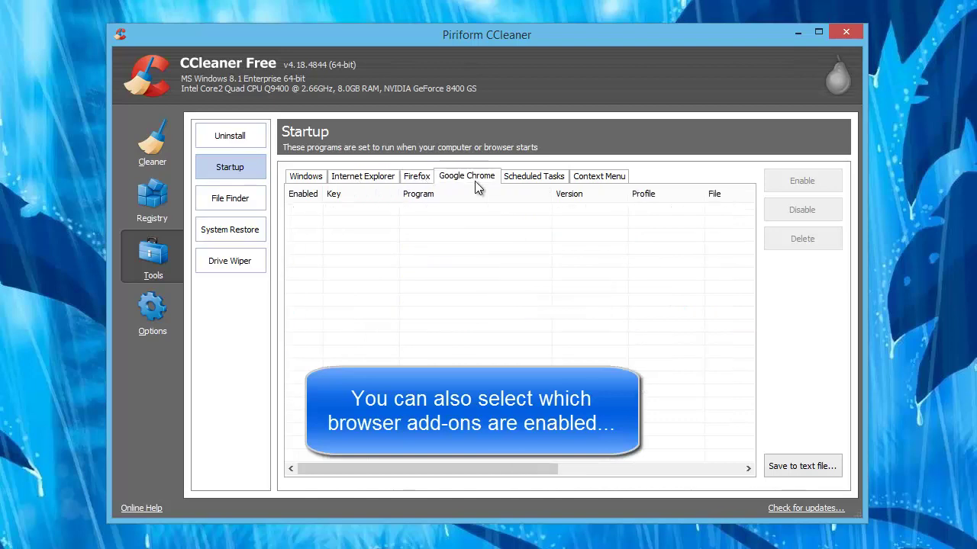
click(554, 182)
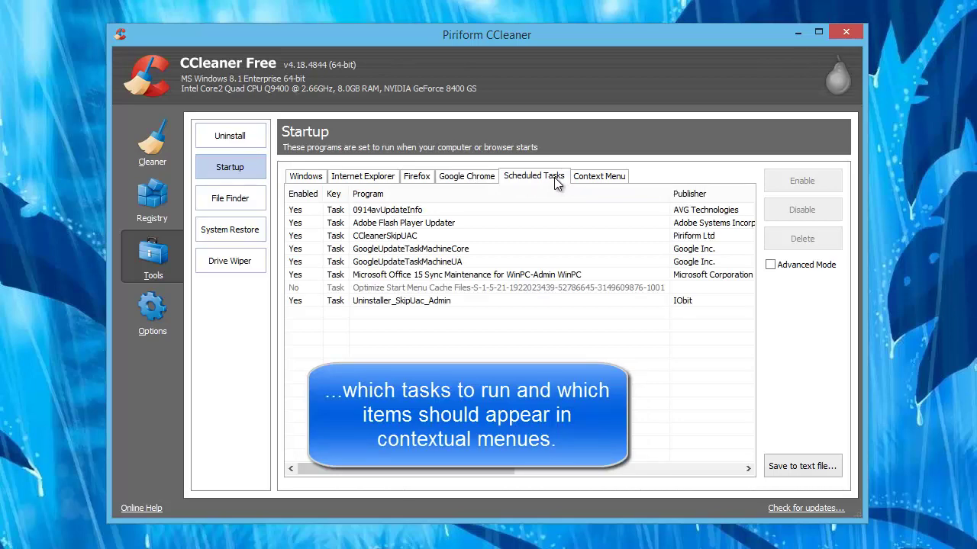
click(592, 181)
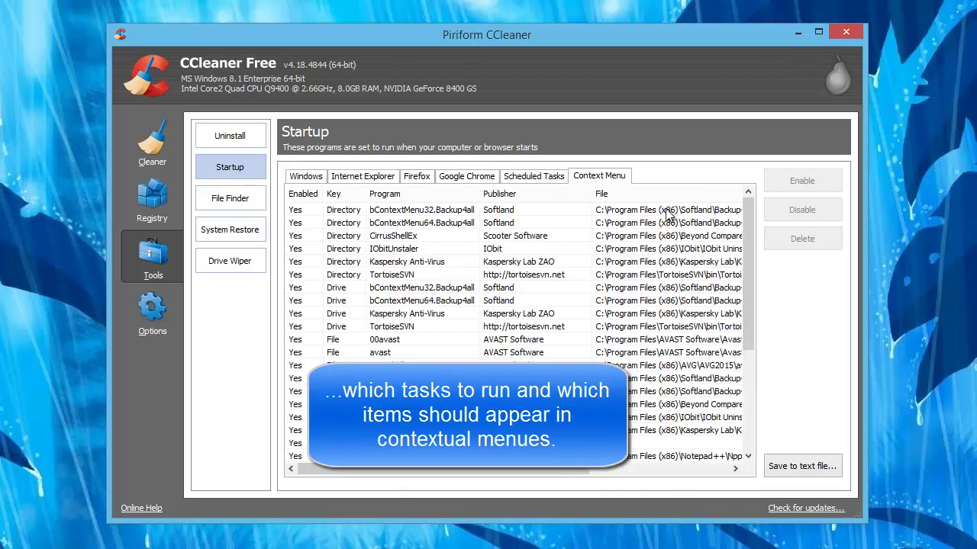
drag(746, 211, 749, 282)
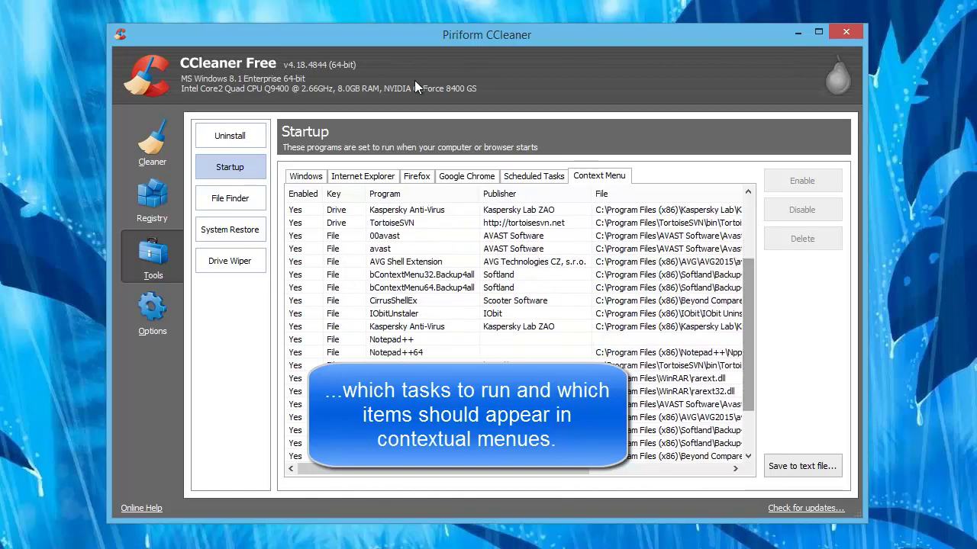
right_click(333, 21)
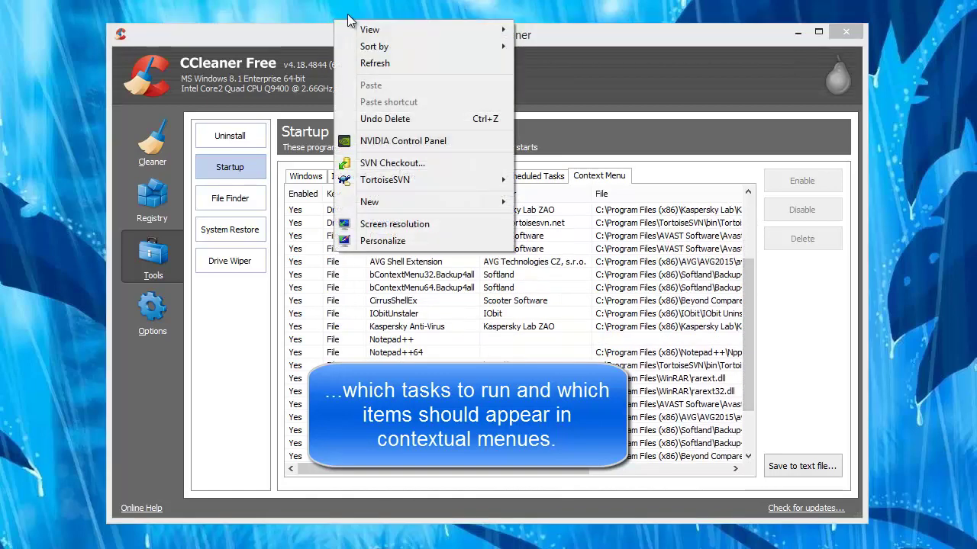
click(347, 14)
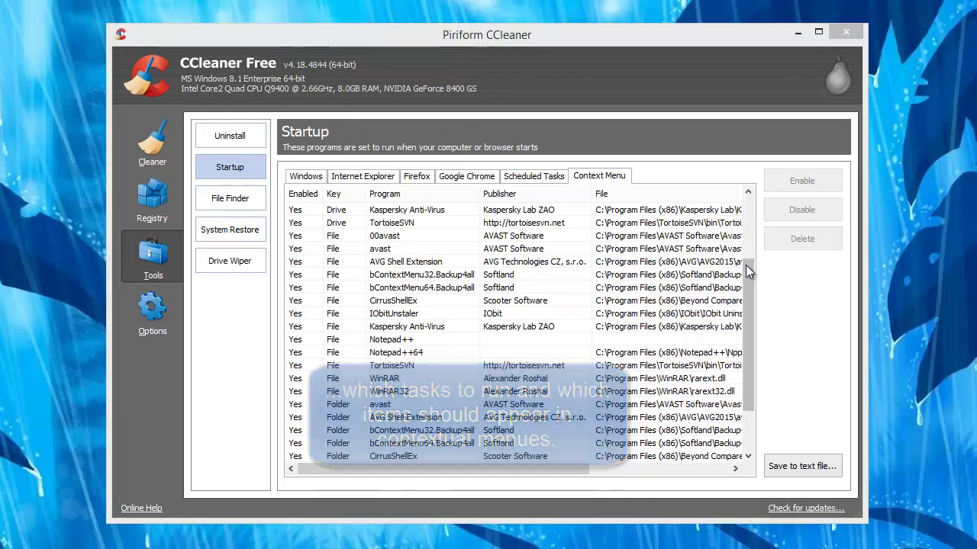
drag(746, 266, 746, 223)
Try to uninstall Cultures and Cultures 2 from the installed programs, declining at the confirmation.
click(237, 138)
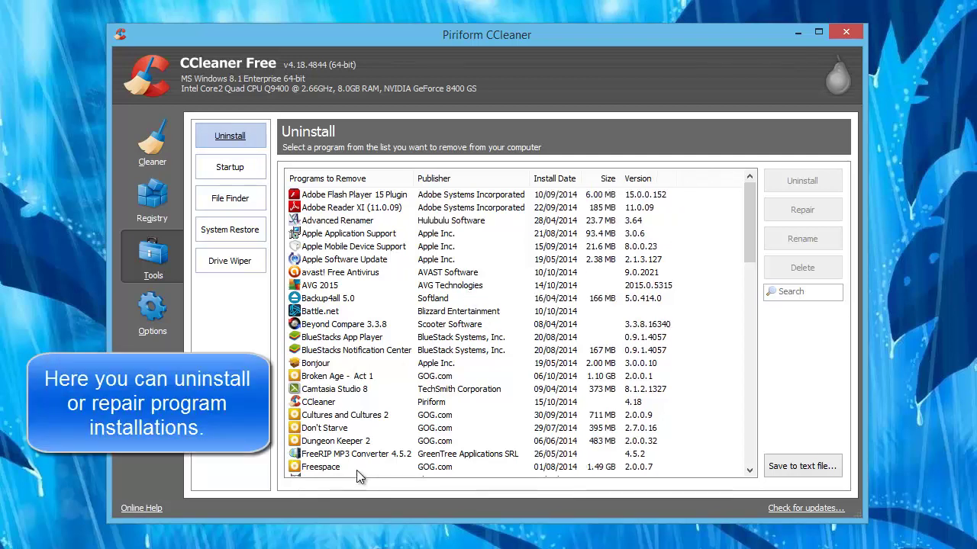
click(352, 418)
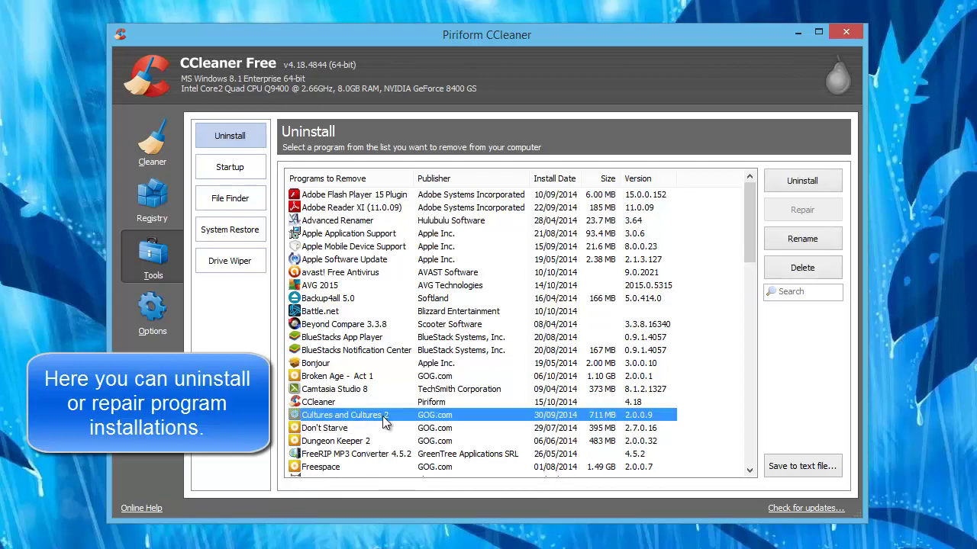
click(817, 177)
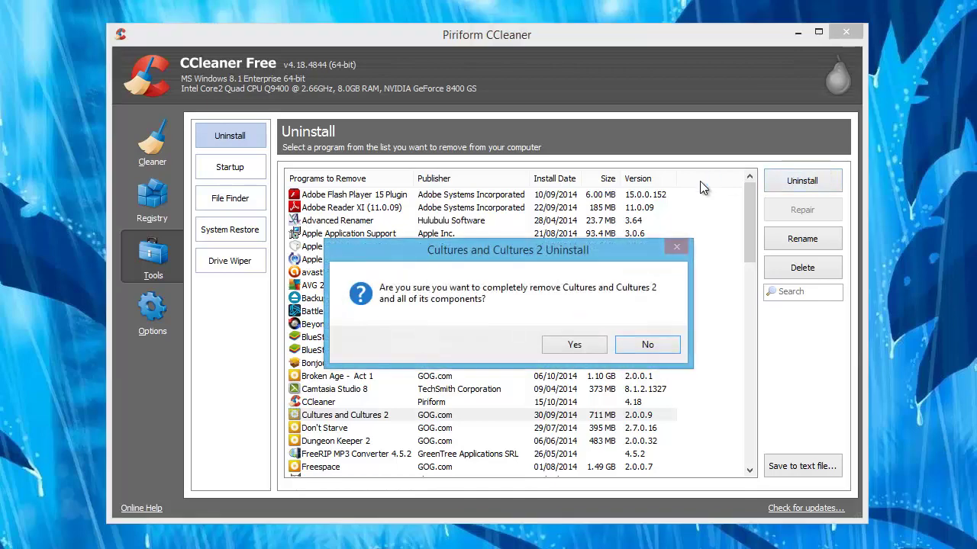
click(650, 345)
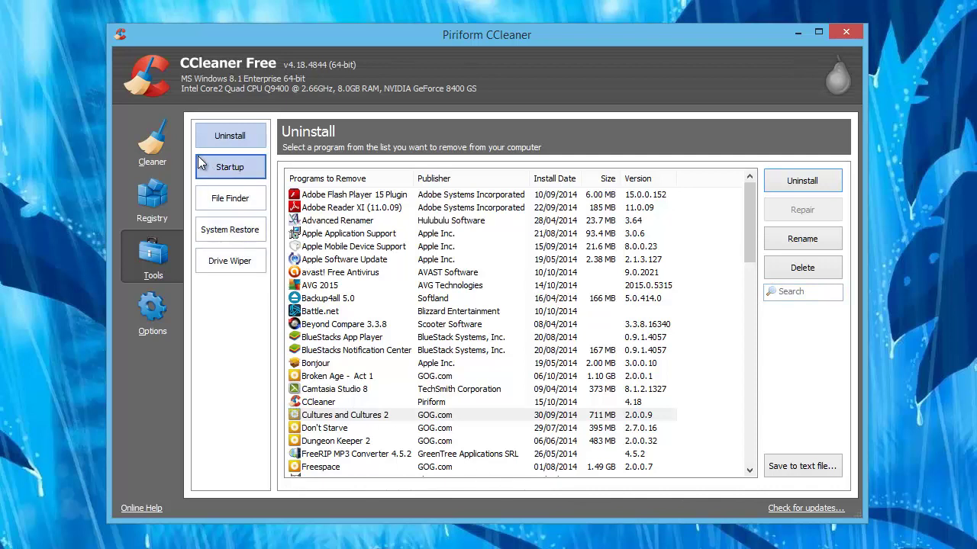
Set the default deletion method to secure file deletion with Simple Overwrite (1 pass) in the program settings.
click(140, 317)
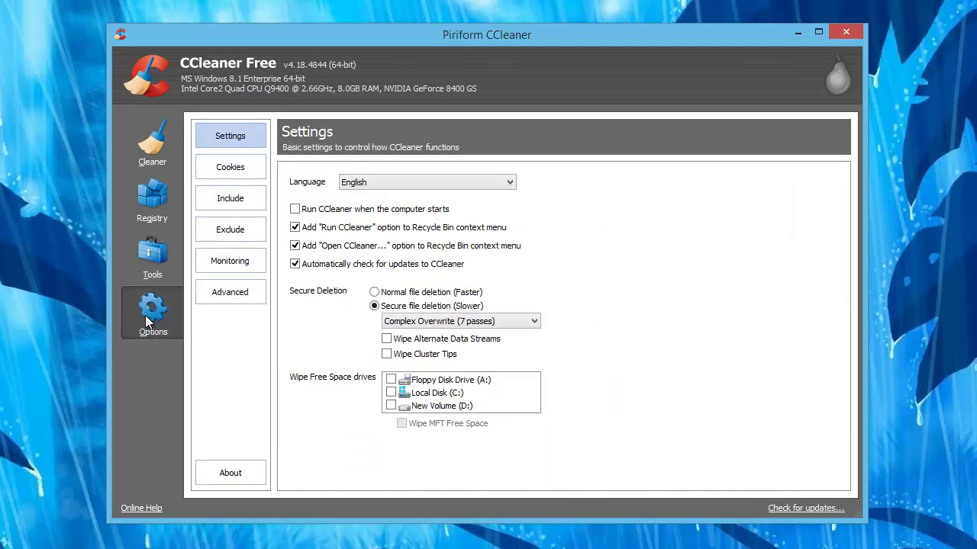
click(295, 263)
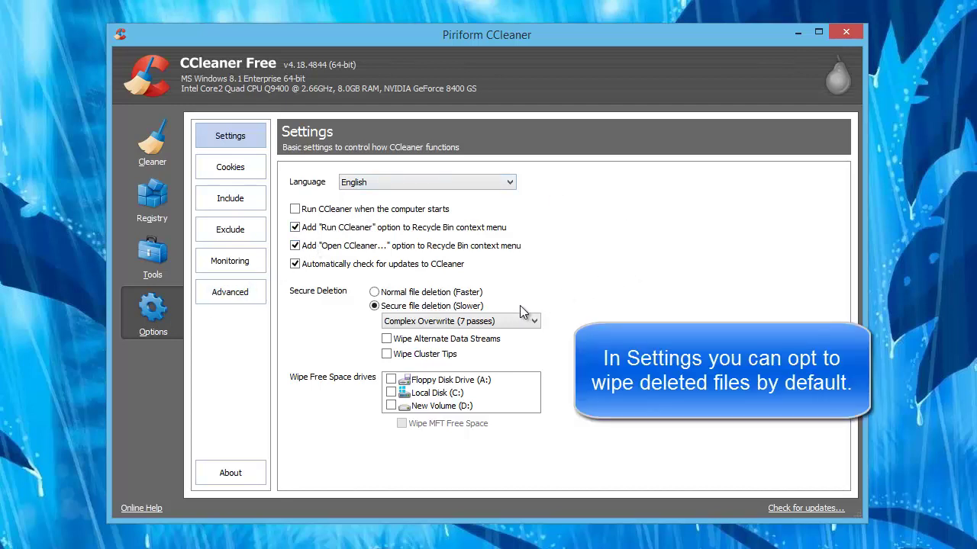
click(382, 293)
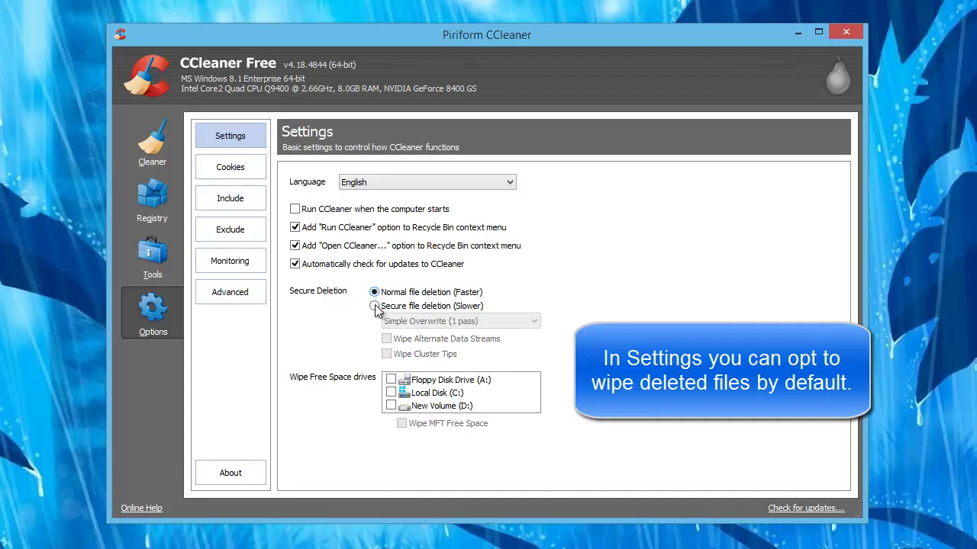
click(374, 306)
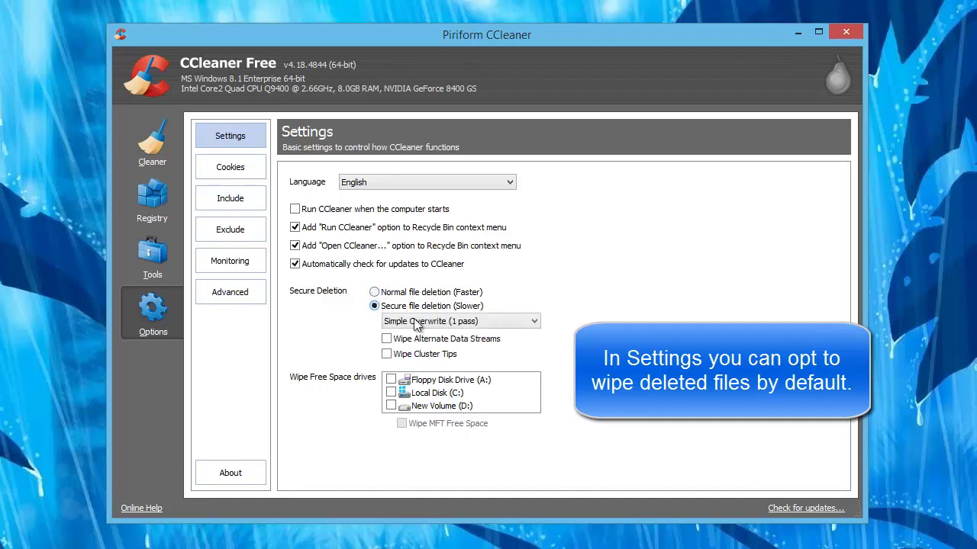
click(456, 322)
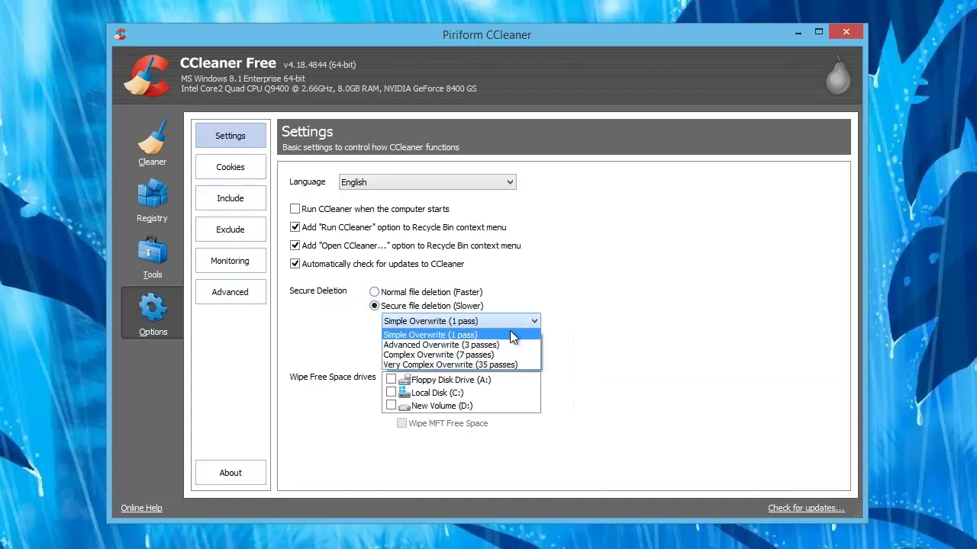
click(511, 327)
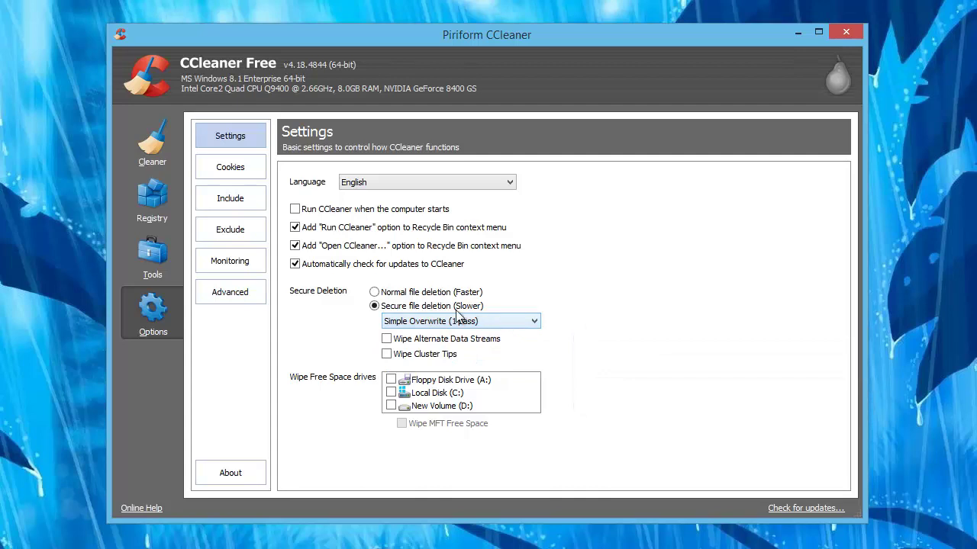
Add geeksnack.com to the cookies to keep and take aol.com off that list.
click(265, 179)
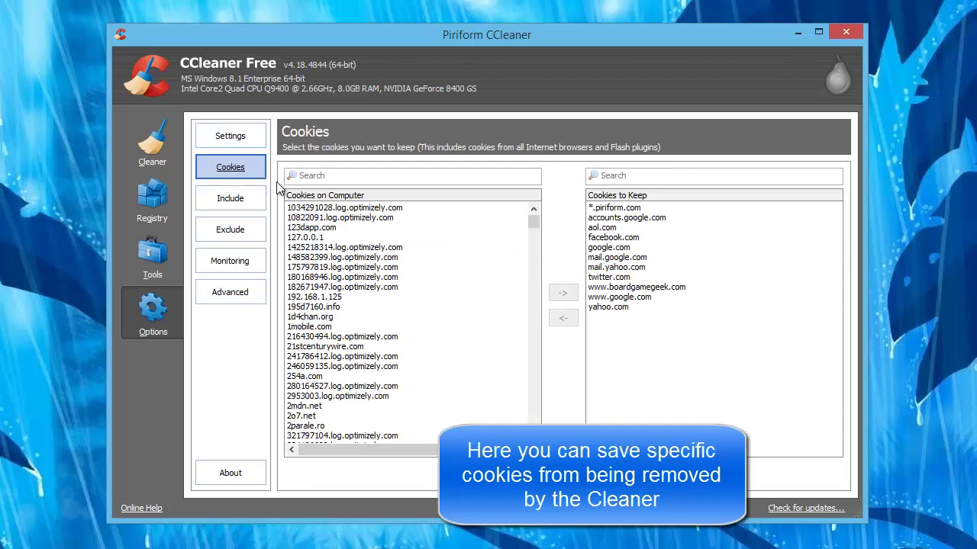
drag(534, 224, 526, 283)
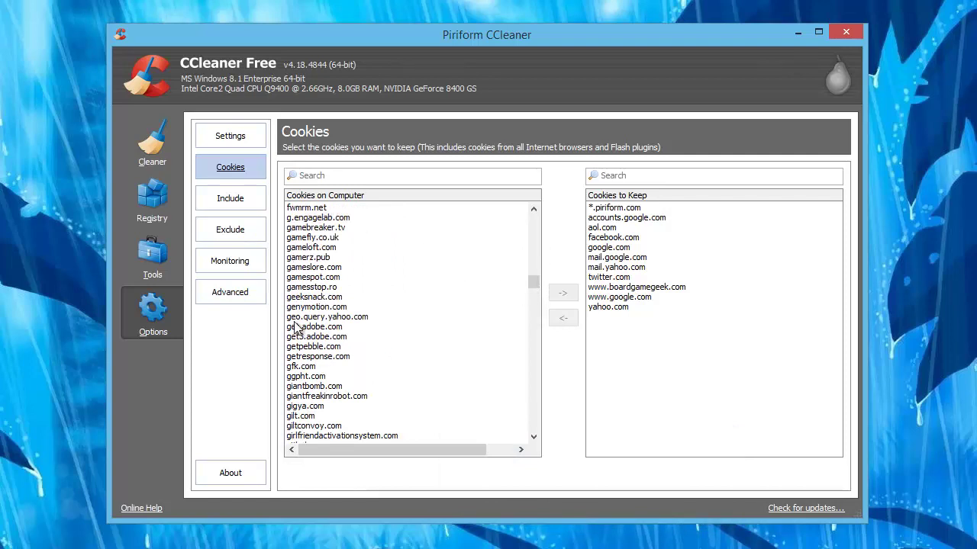
click(328, 297)
click(569, 294)
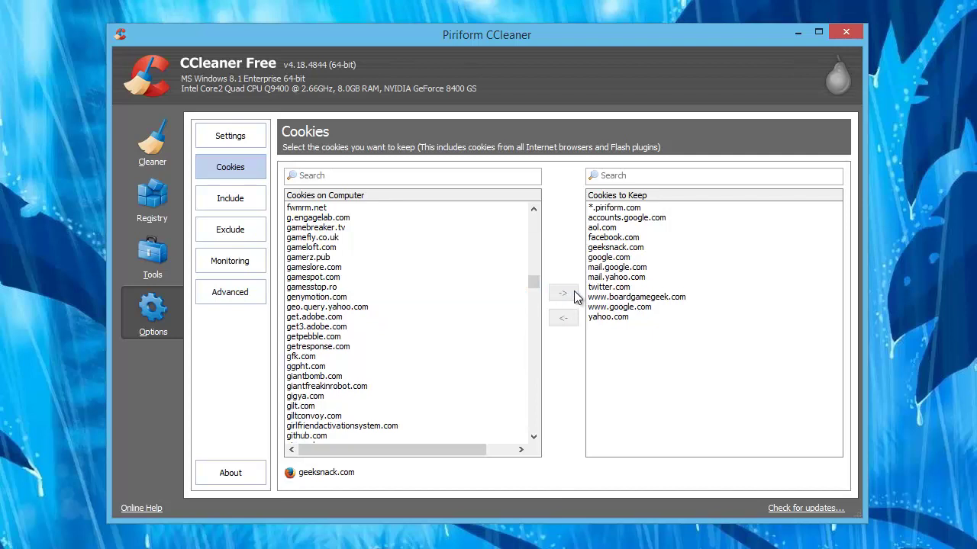
click(620, 228)
click(565, 317)
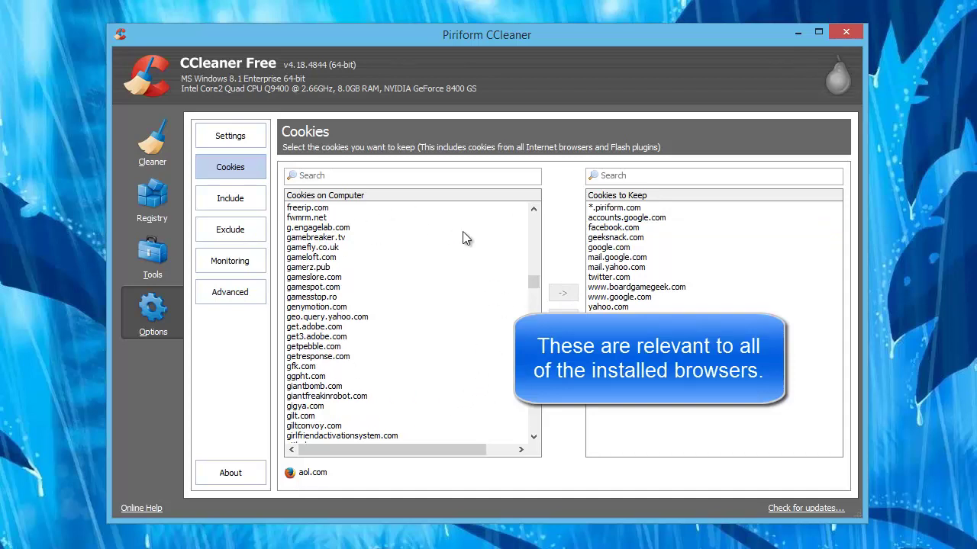
Start a custom Include entry, look through the folder browser, file type filter and subfolder options, and cancel without adding anything.
click(213, 200)
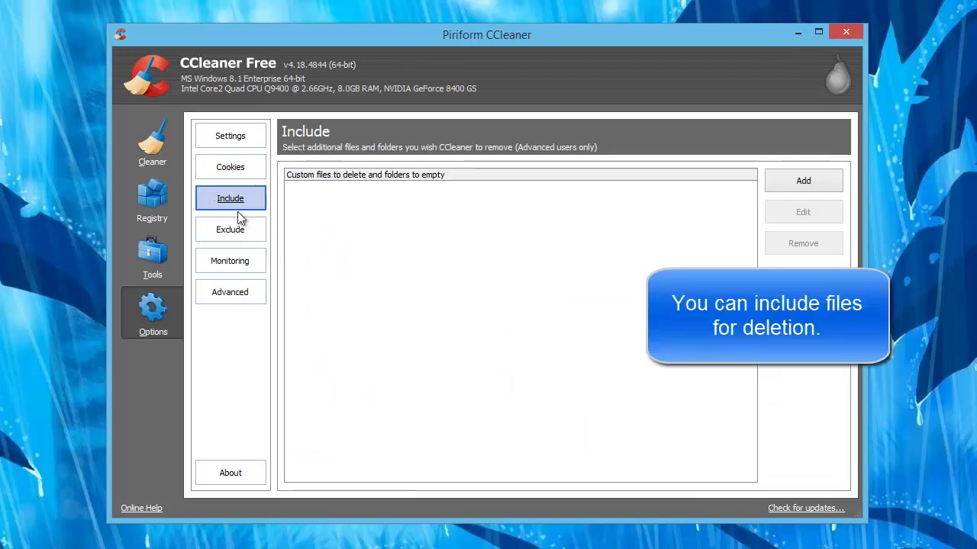
click(819, 180)
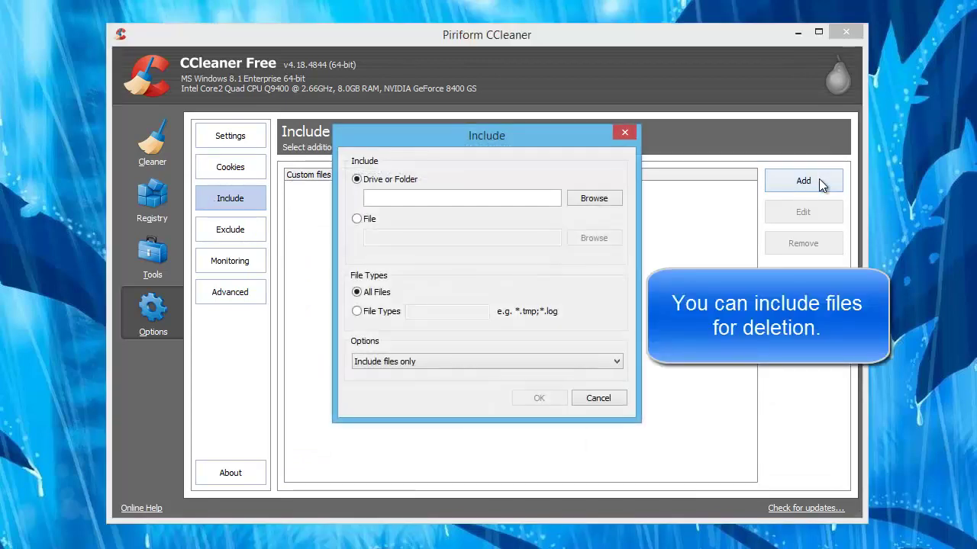
click(577, 199)
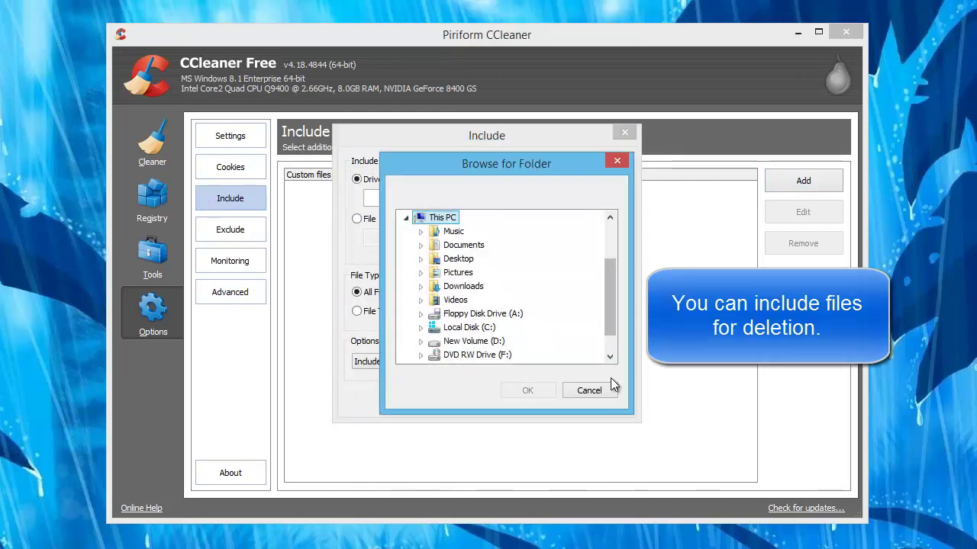
click(609, 393)
click(375, 312)
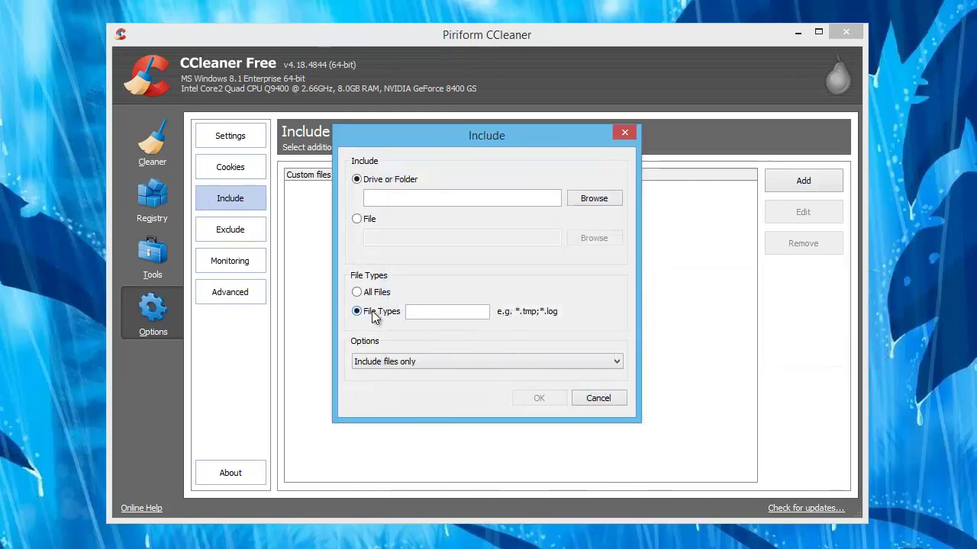
click(395, 363)
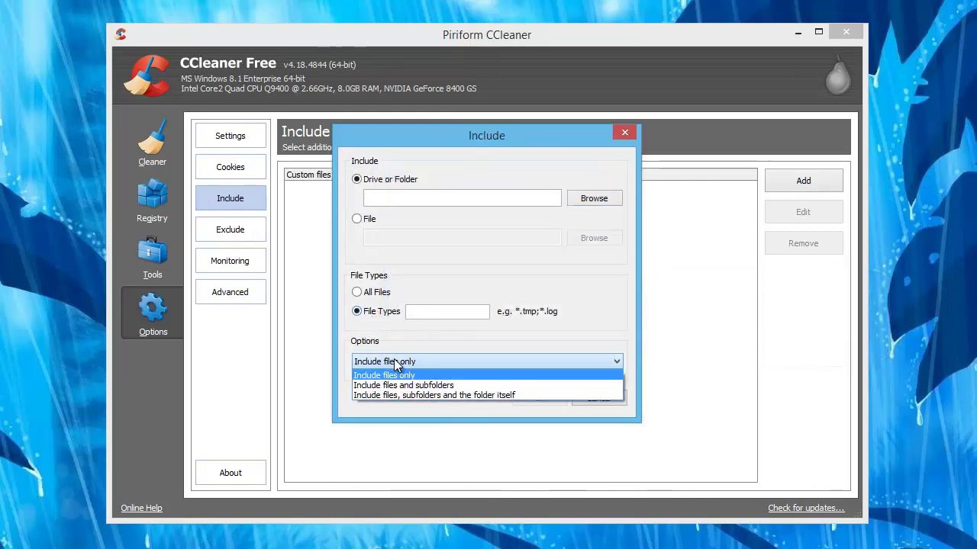
click(395, 361)
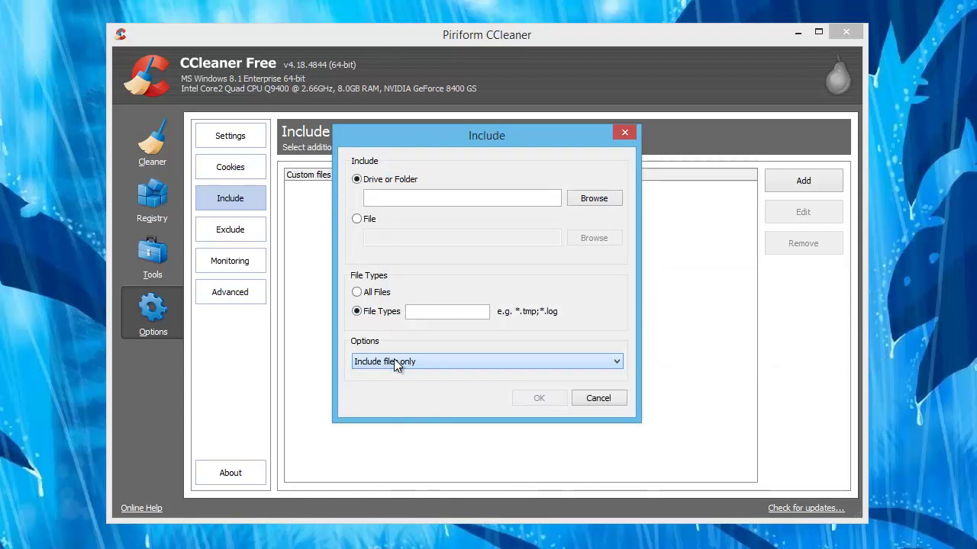
click(594, 400)
View the Exclude and Monitoring options, and enable closing the program after cleaning in the Advanced settings.
click(251, 240)
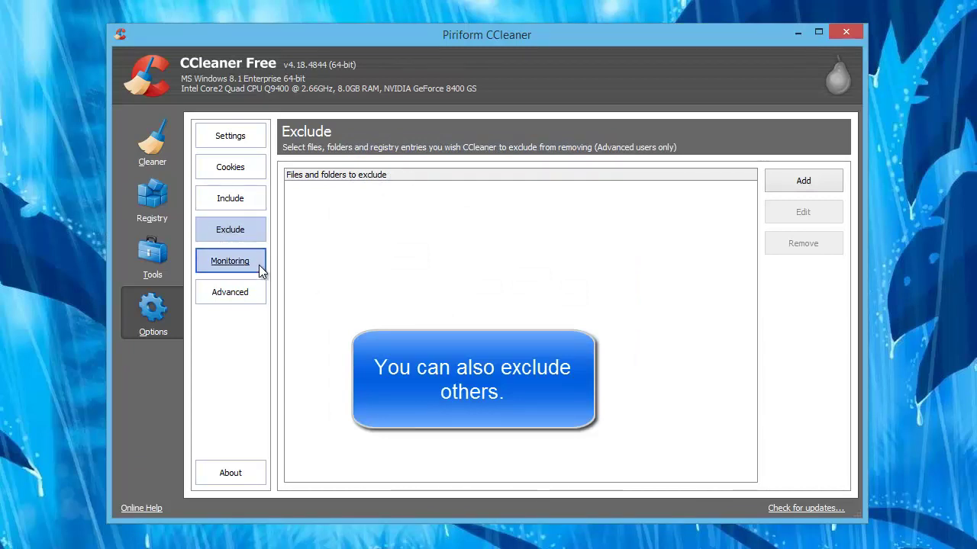
click(229, 260)
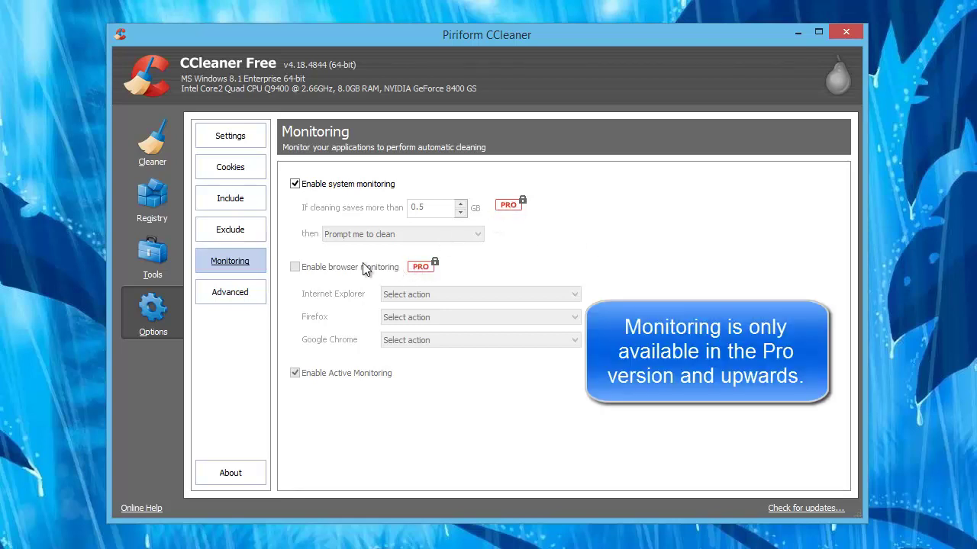
click(244, 298)
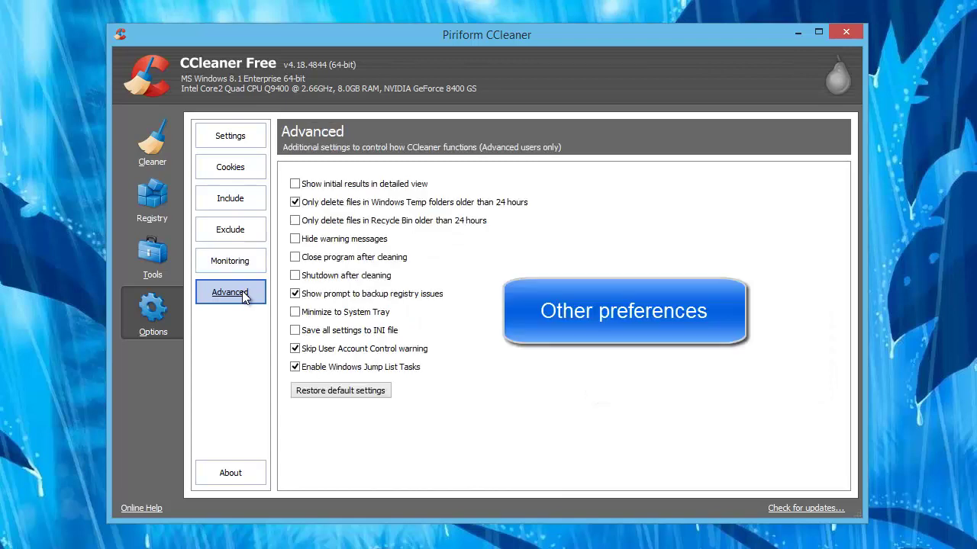
click(296, 258)
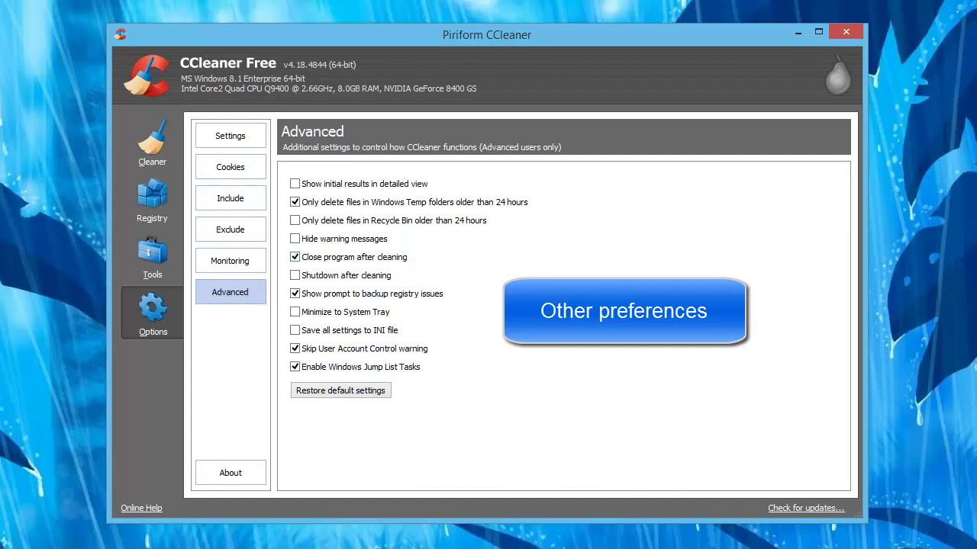